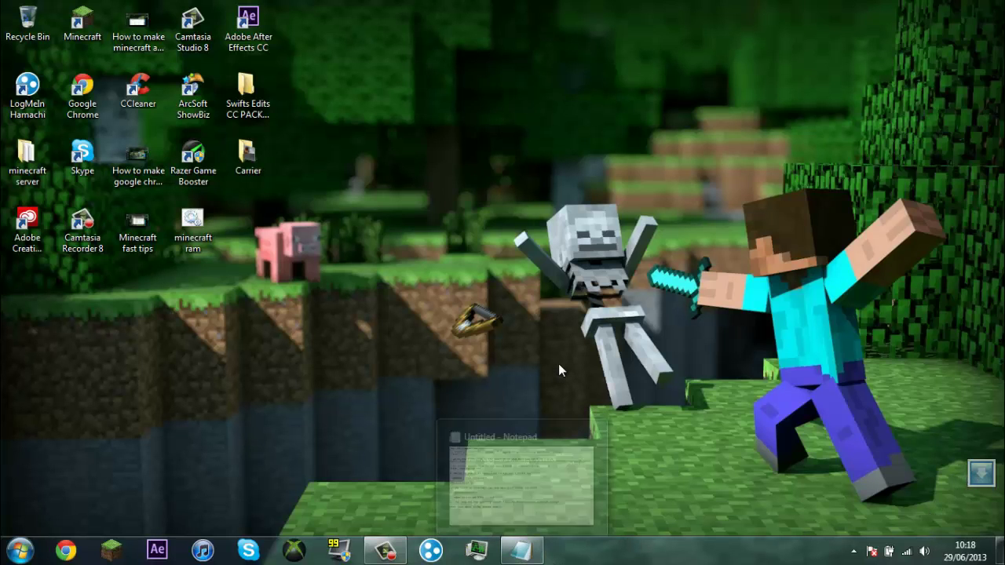
drag(674, 94, 325, 343)
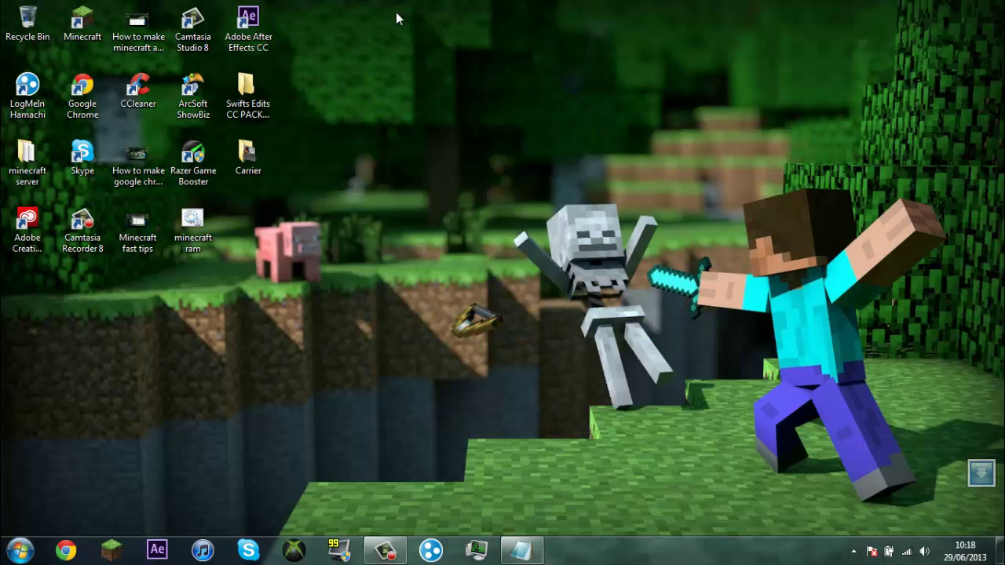
drag(396, 12, 15, 289)
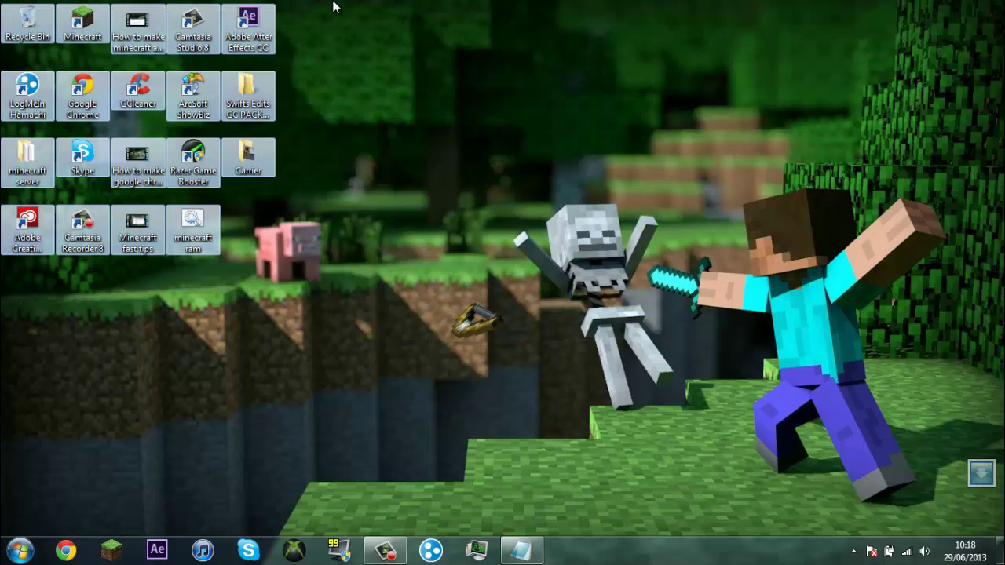
drag(333, 7, 409, 1)
click(508, 108)
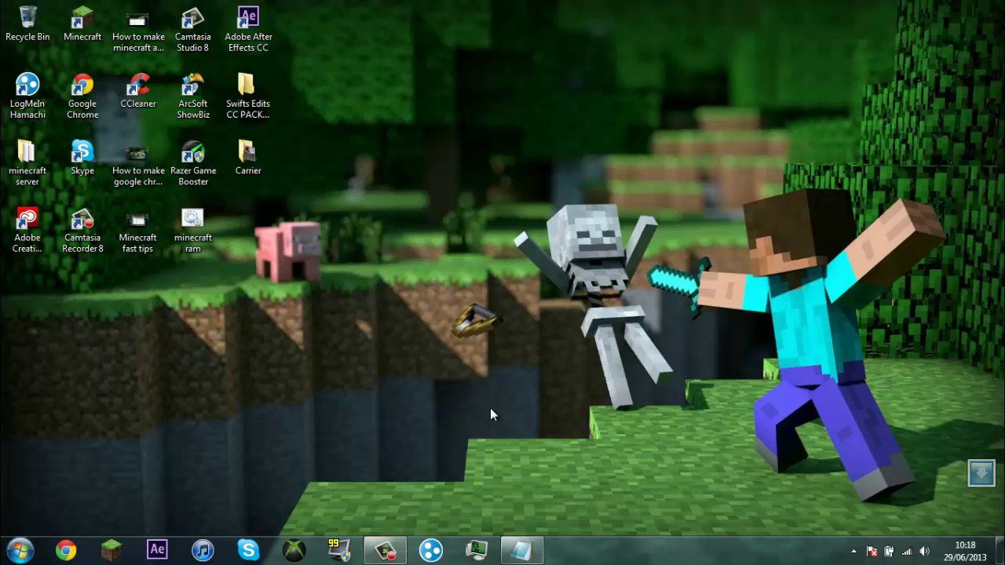
Consult the first instruction in the untitled Notepad notes, then put the notes away
mouse_move(522, 550)
click(536, 493)
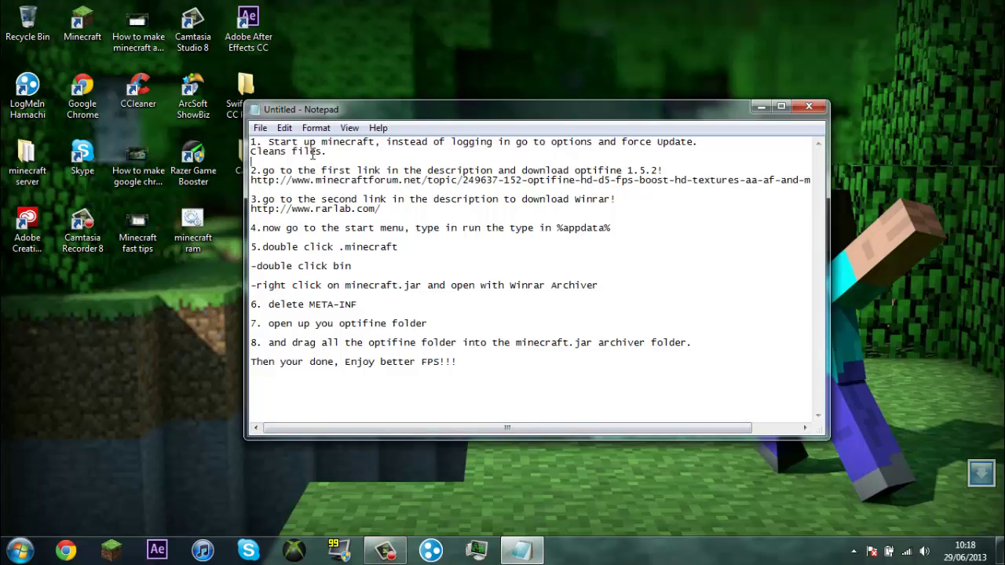
click(760, 105)
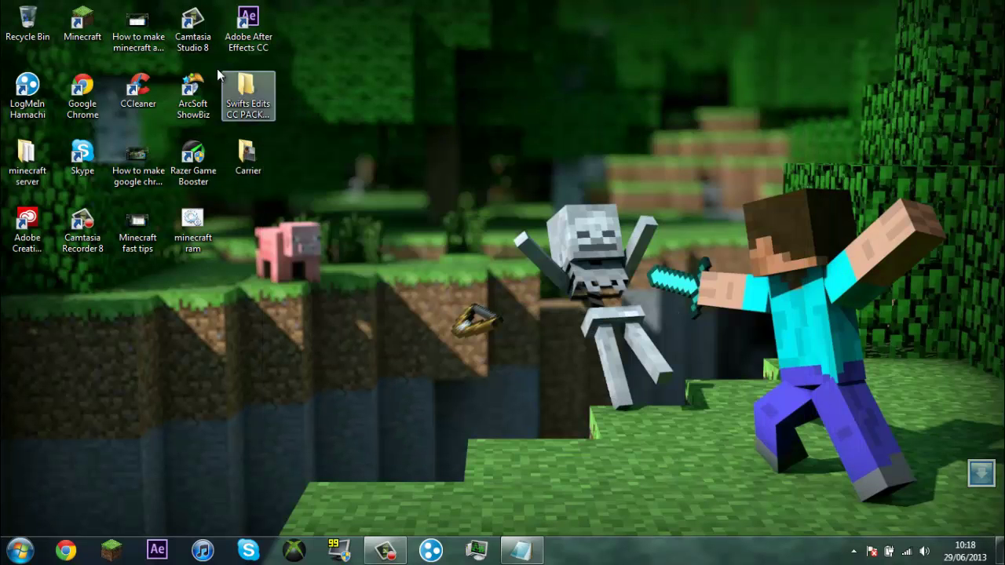
Launch Minecraft, set the launcher options to force a game update, and log in with the saved account
double_click(88, 40)
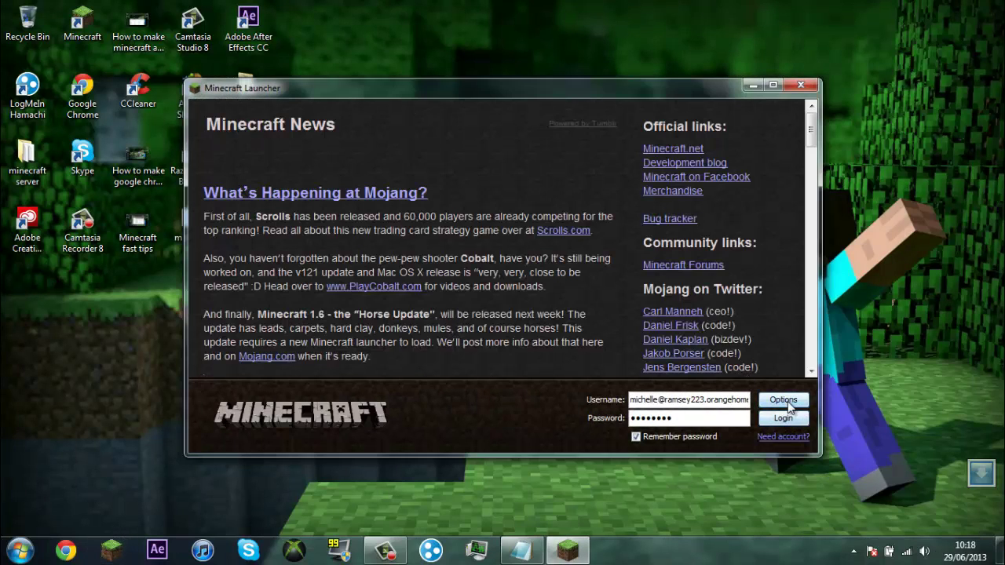
click(784, 400)
click(542, 264)
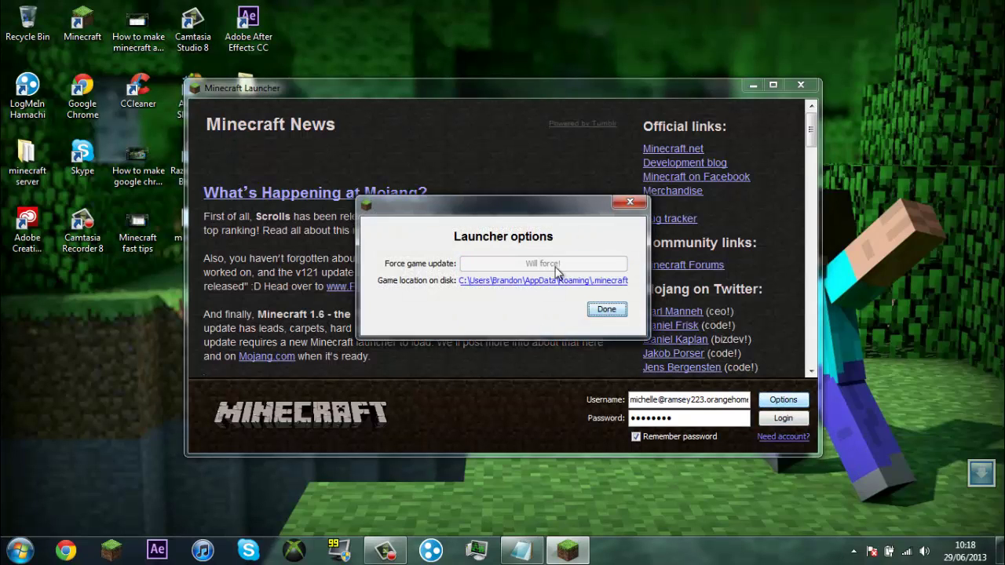
click(606, 309)
click(785, 418)
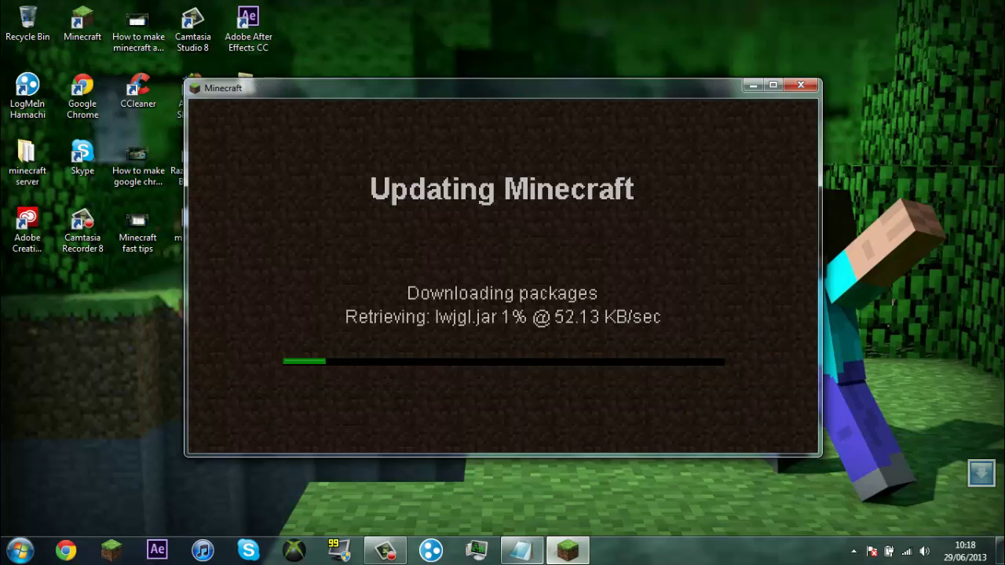
Close the unresponsive Minecraft window, ending the Java program without checking for a solution
click(388, 552)
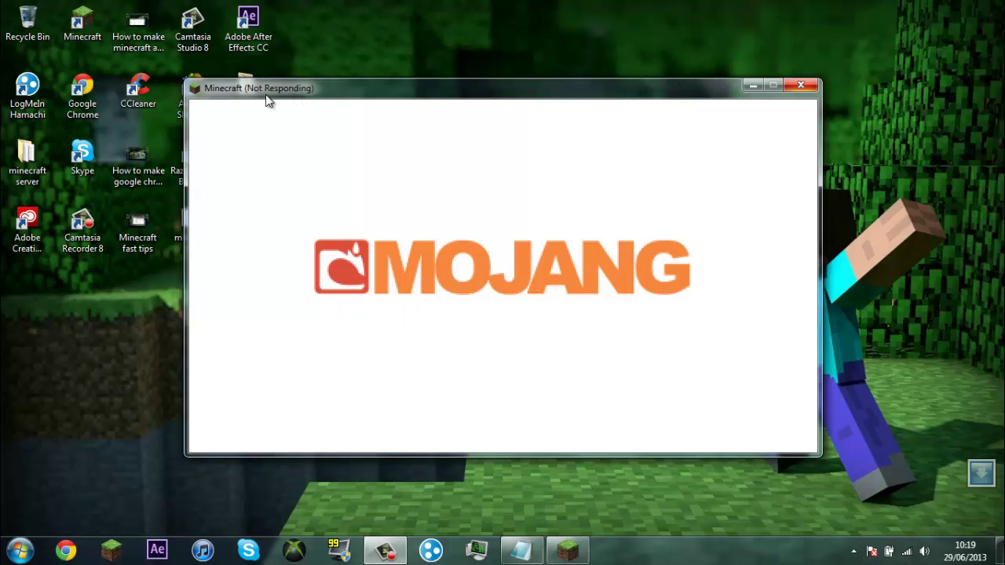
mouse_move(476, 95)
mouse_down()
mouse_move(489, 49)
mouse_move(489, 107)
mouse_up()
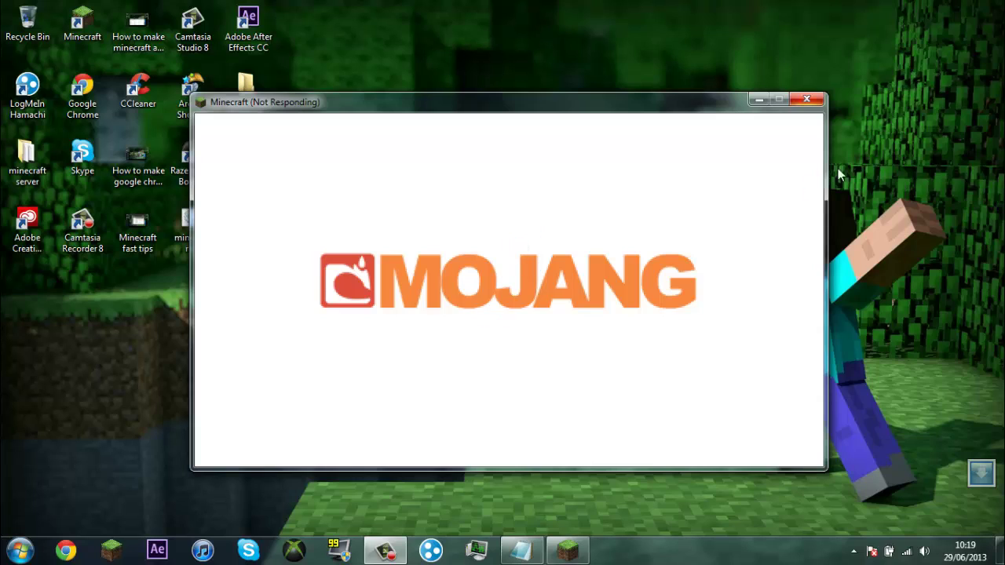
click(801, 100)
click(469, 306)
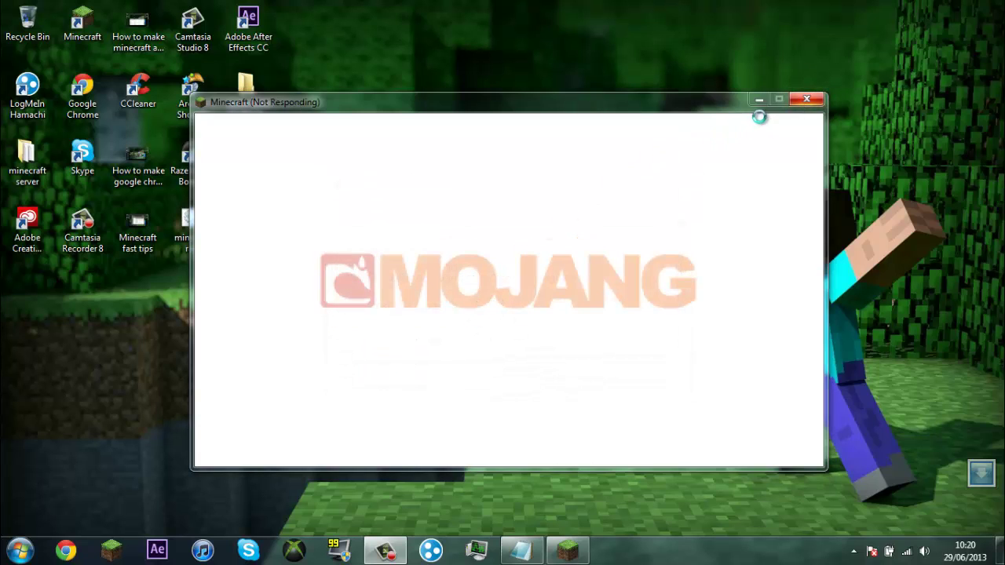
click(804, 99)
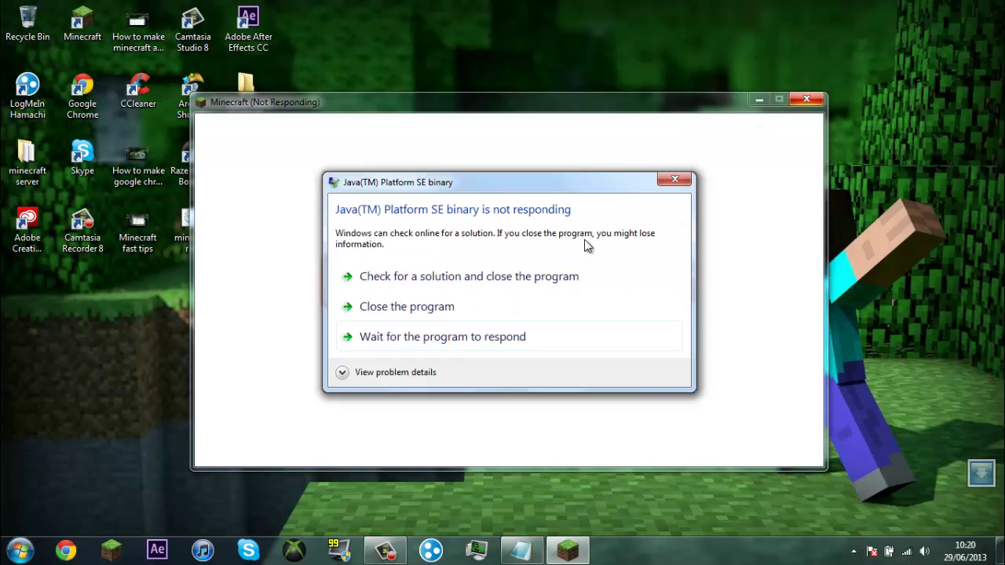
click(503, 308)
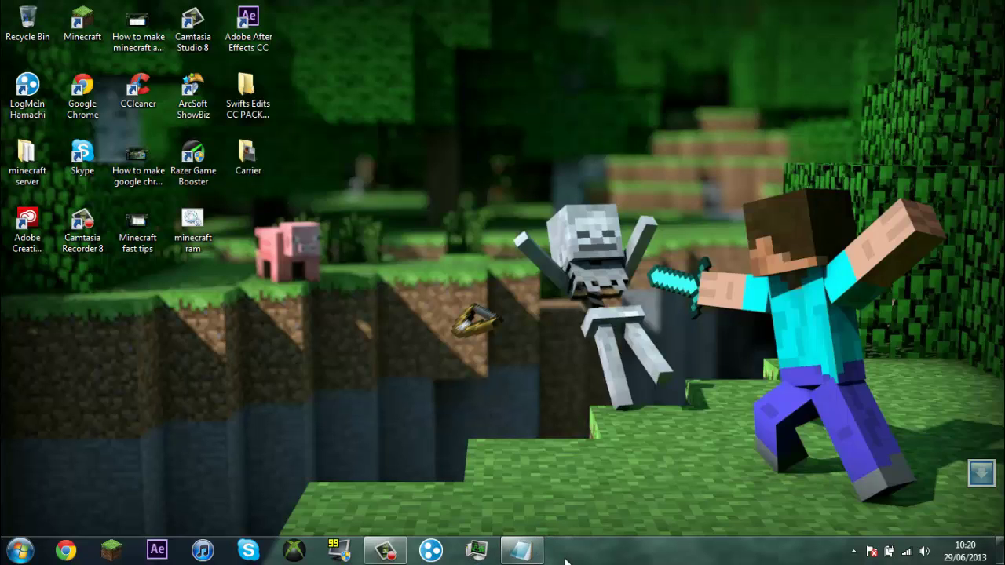
Copy the full minecraftforum.net OptiFine link from instruction 2 of the Notepad notes and put the notes away
click(522, 551)
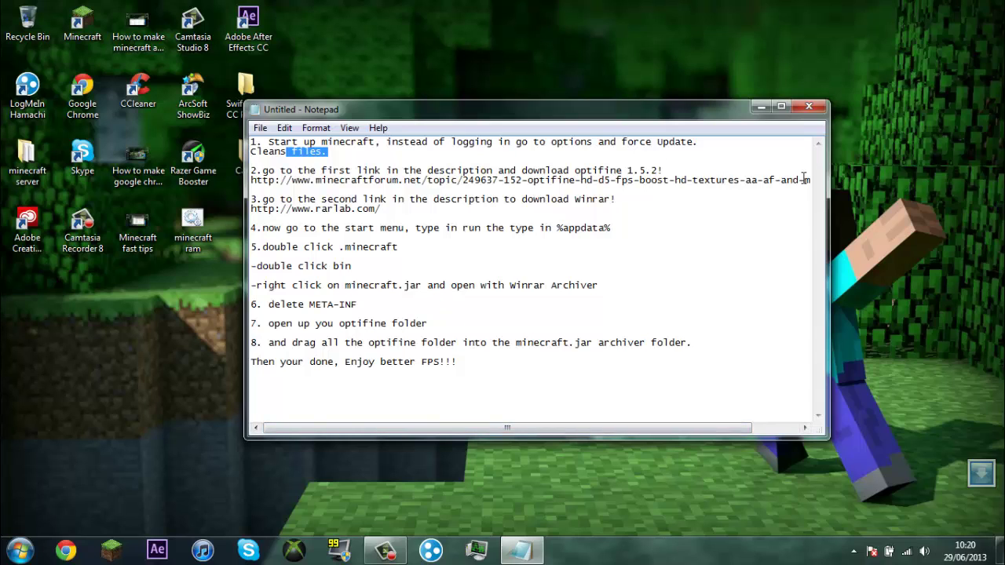
drag(605, 438, 693, 459)
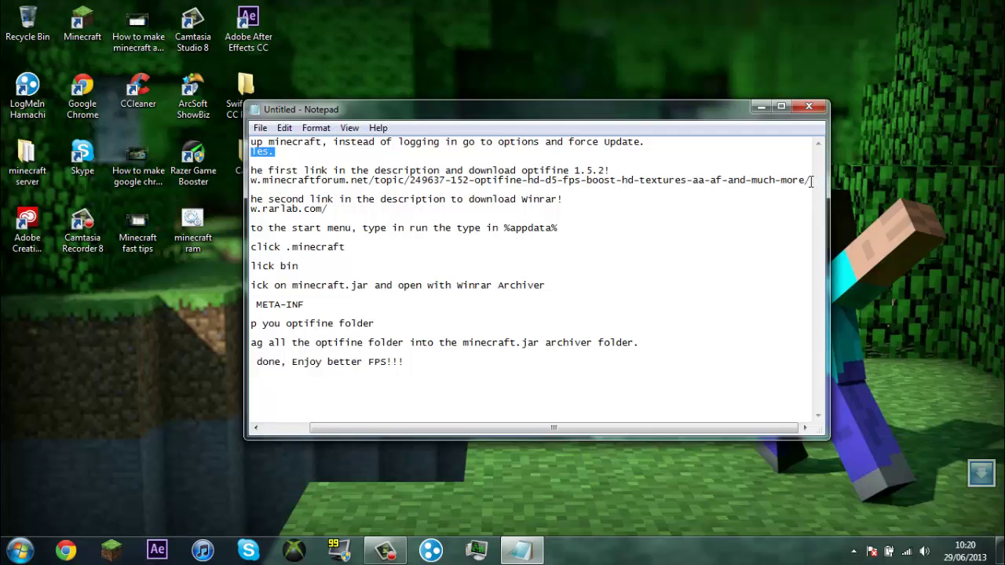
drag(719, 189, 251, 183)
click(253, 184)
key(shift+End)
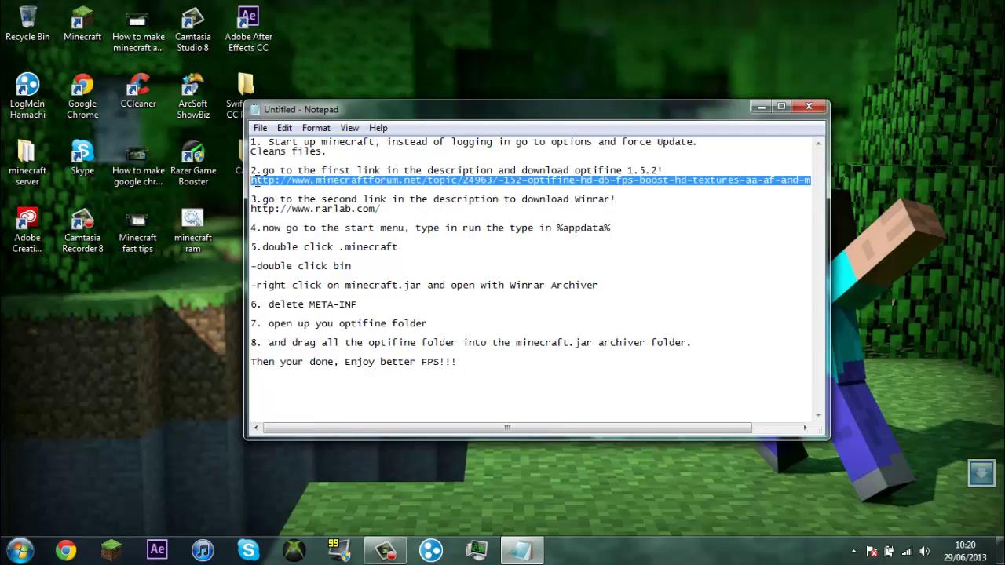
right_click(254, 181)
click(307, 230)
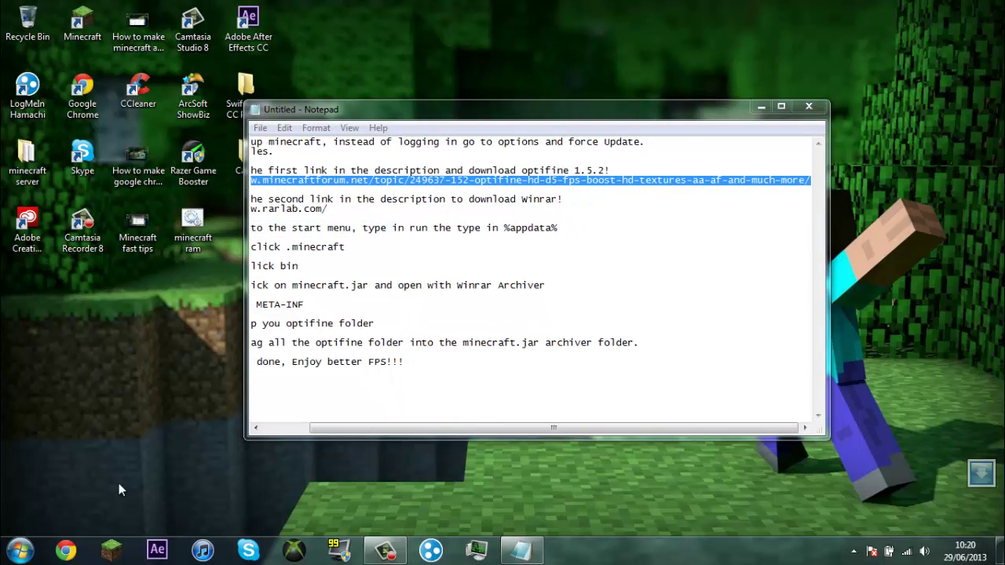
click(760, 106)
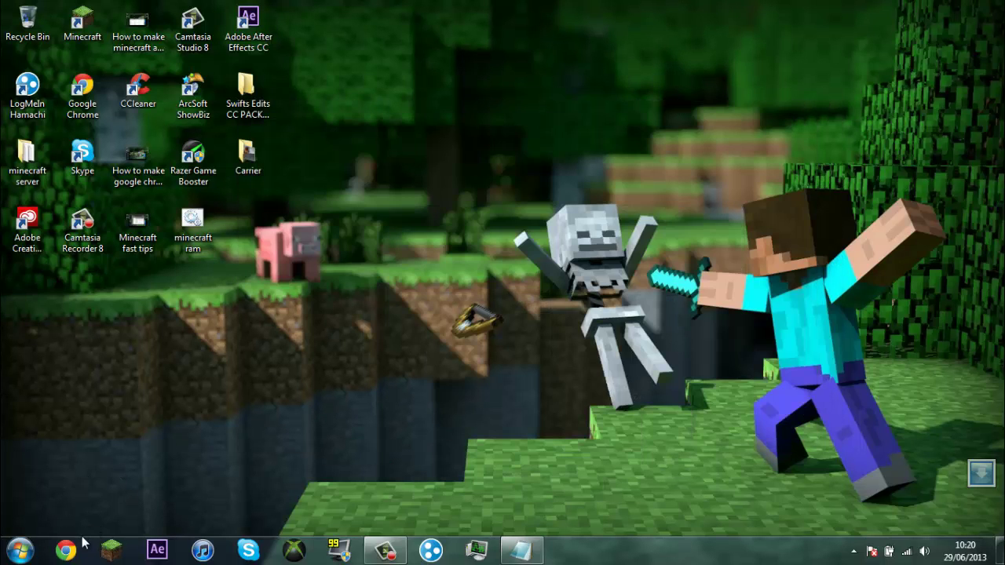
Open Google Chrome and load the copied minecraftforum.net OptiFine topic link
click(81, 548)
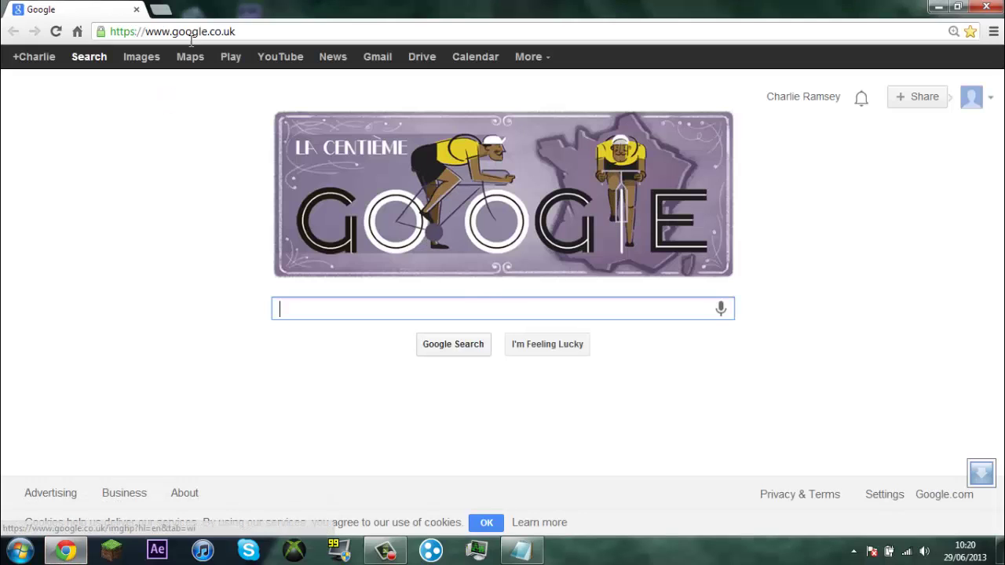
click(250, 33)
key(BackSpace)
right_click(250, 33)
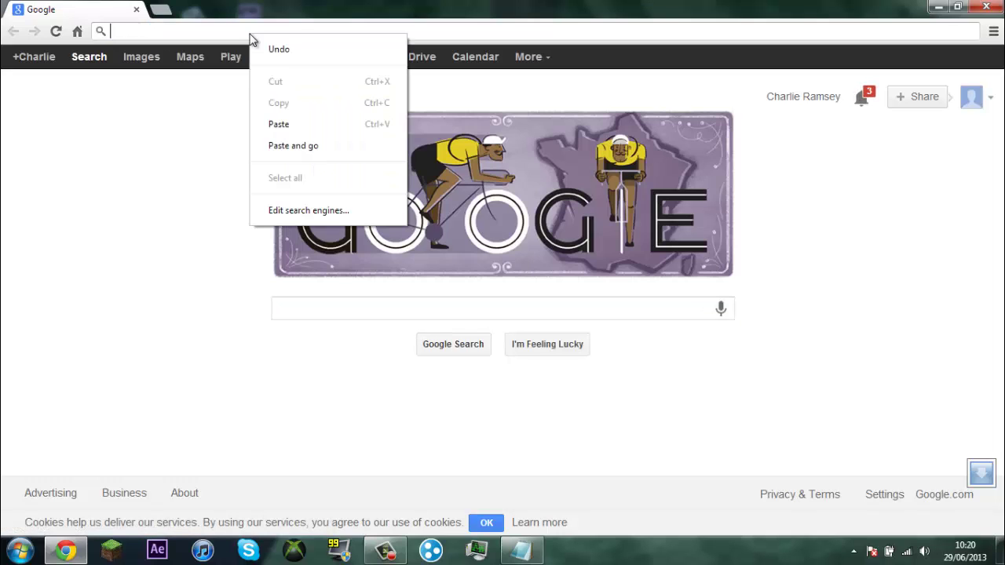
click(298, 126)
key(Return)
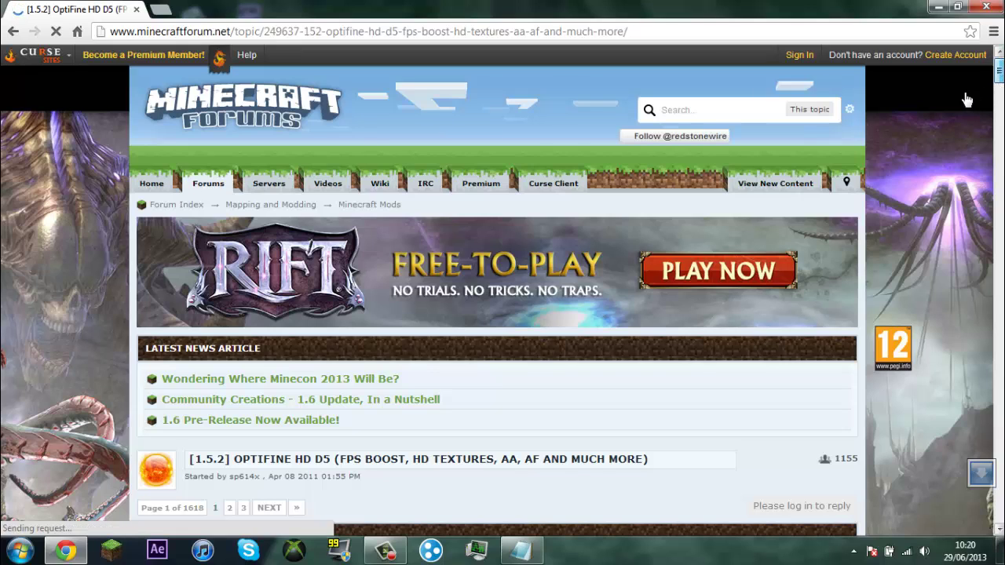
Find OptiFine HD D5 Standard for Minecraft 1.5.2 in the forum topic and open its main download link
scroll(994, 95, down, 2)
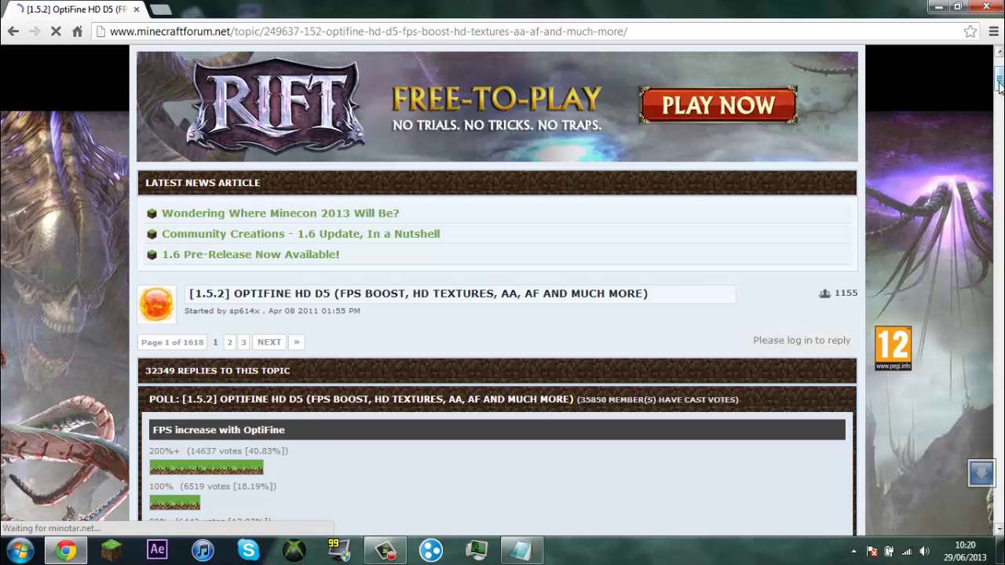
scroll(1000, 116, down, 7)
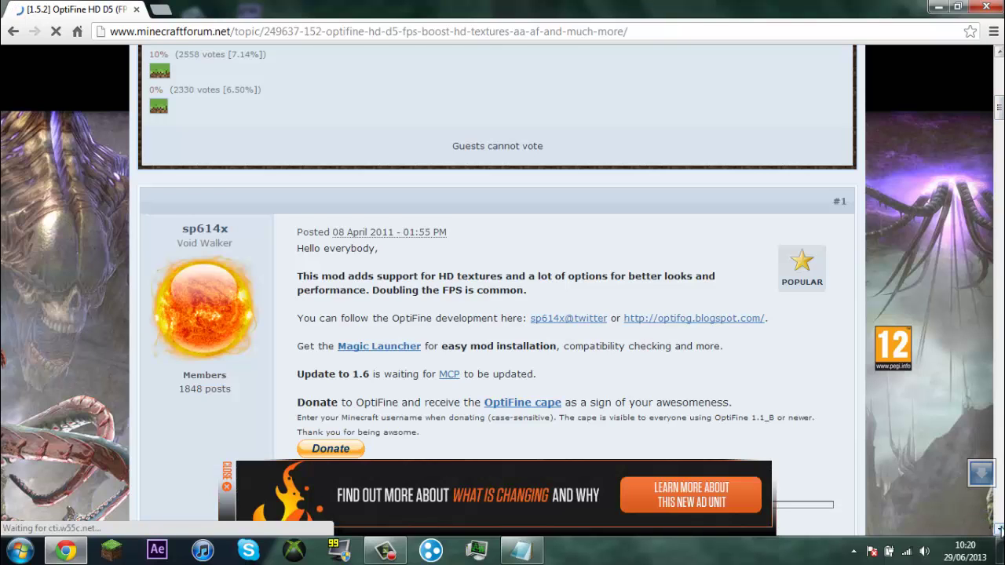
click(1000, 530)
click(1000, 530)
click(1000, 530)
click(999, 530)
click(1000, 530)
click(1000, 530)
click(1000, 530)
click(999, 529)
click(999, 530)
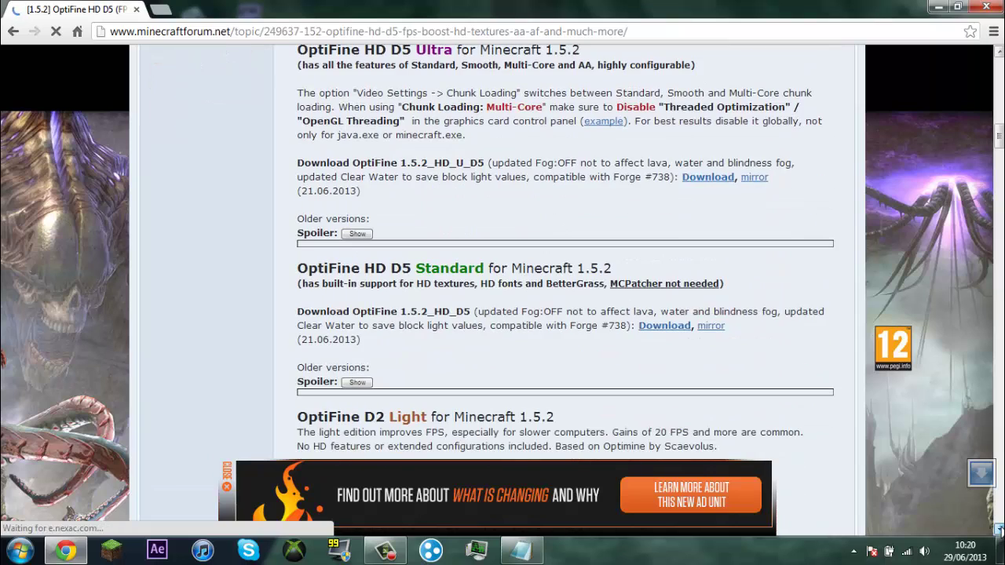
scroll(342, 256, down, 1)
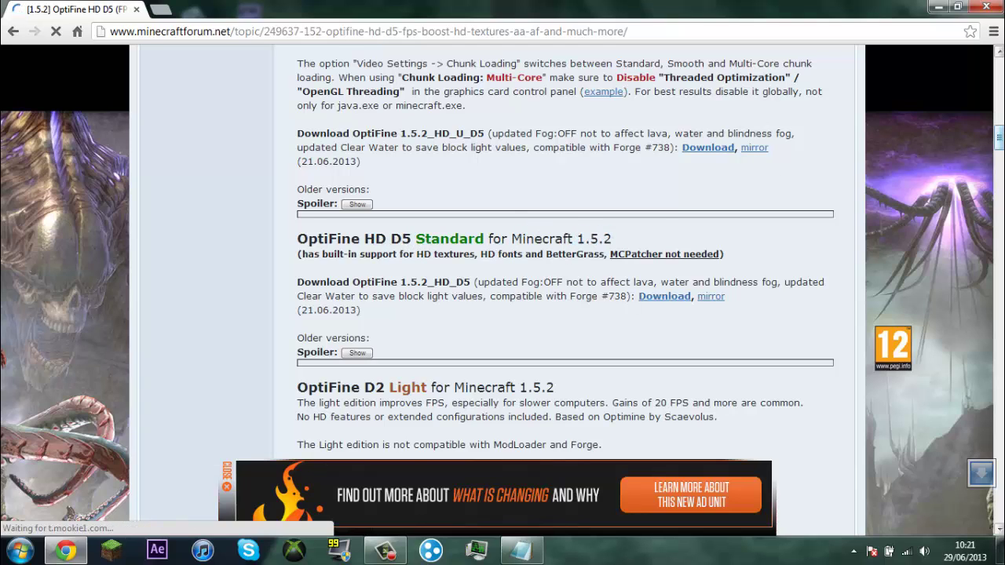
scroll(548, 185, up, 3)
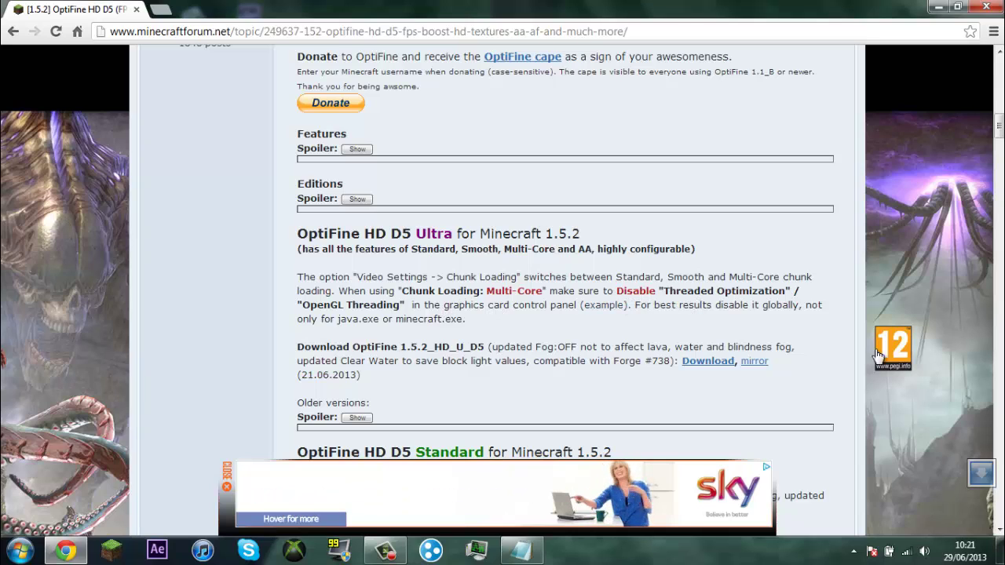
click(999, 529)
scroll(715, 403, down, 3)
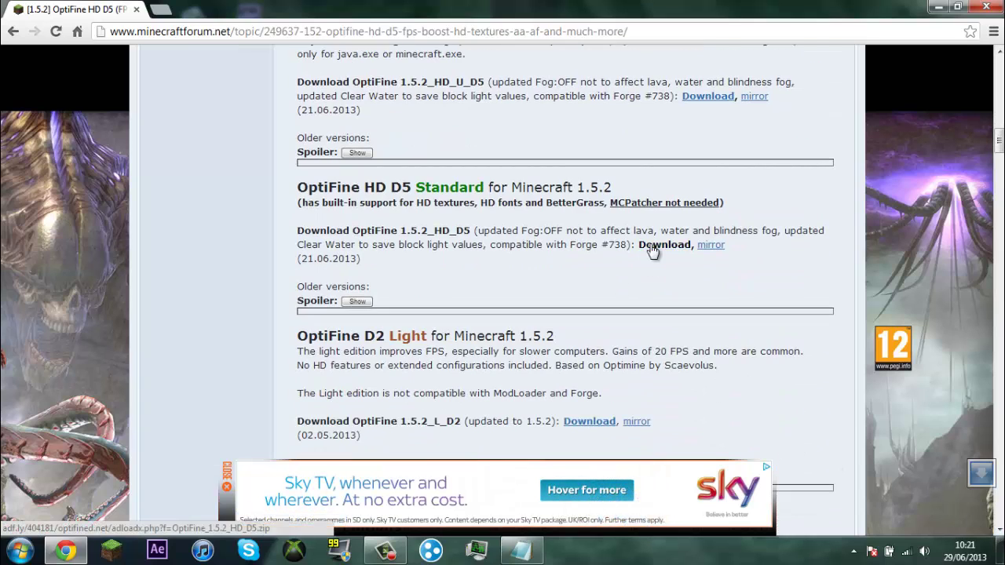
click(653, 246)
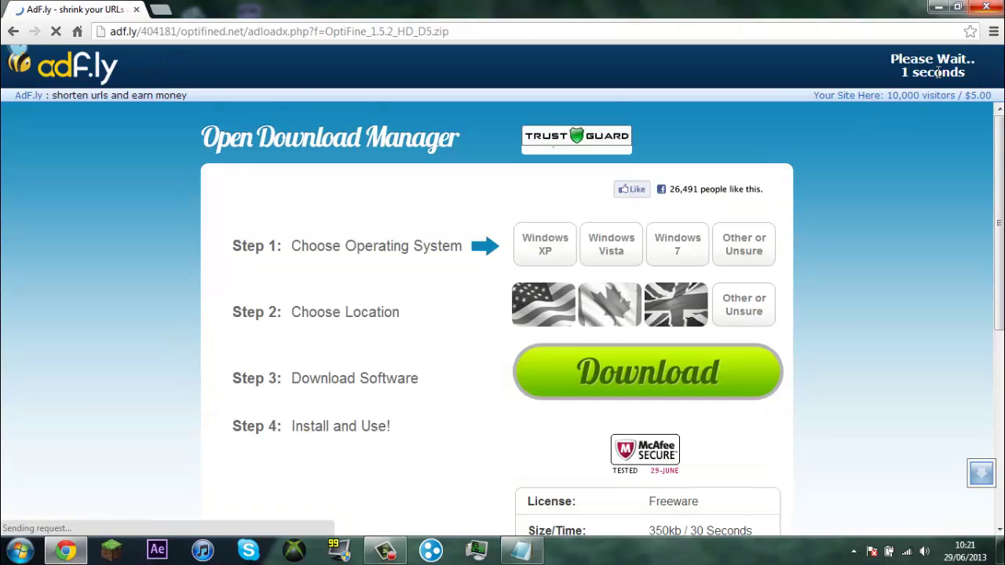
Skip the adf.ly page, download OptiFine_1.5.2_HD_D5.zip despite the pop-up ad, and place the file on the desktop
click(940, 73)
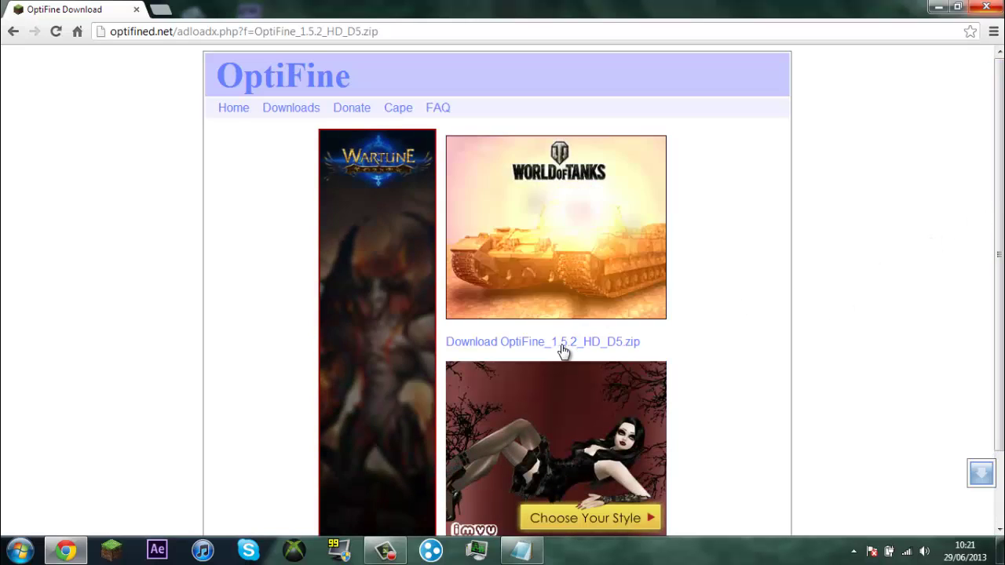
click(562, 351)
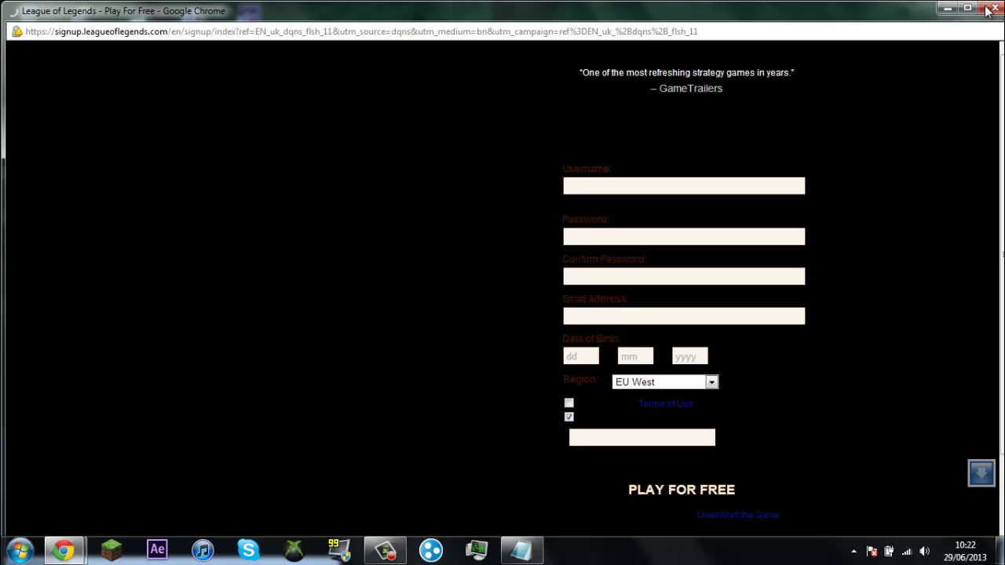
click(992, 7)
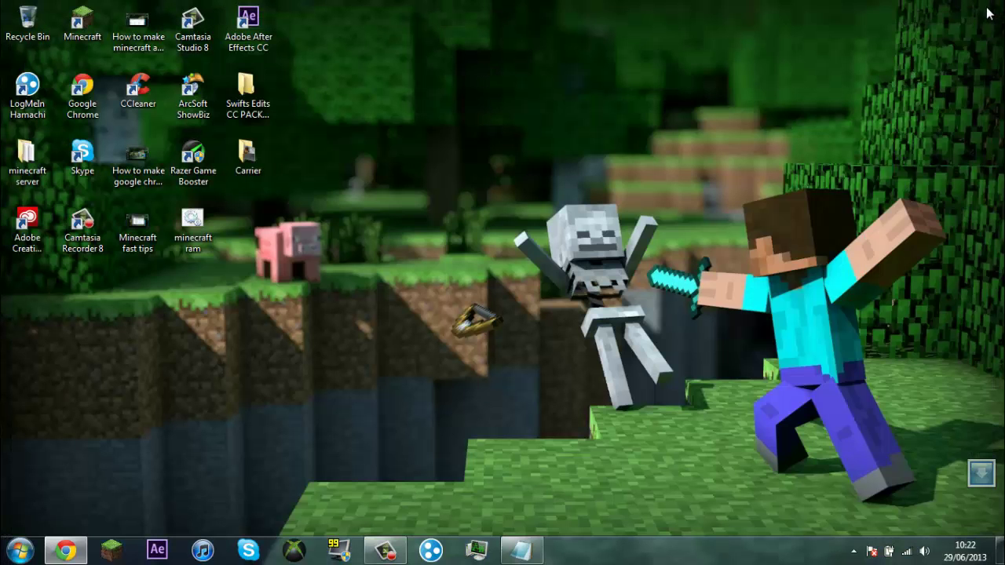
mouse_move(66, 550)
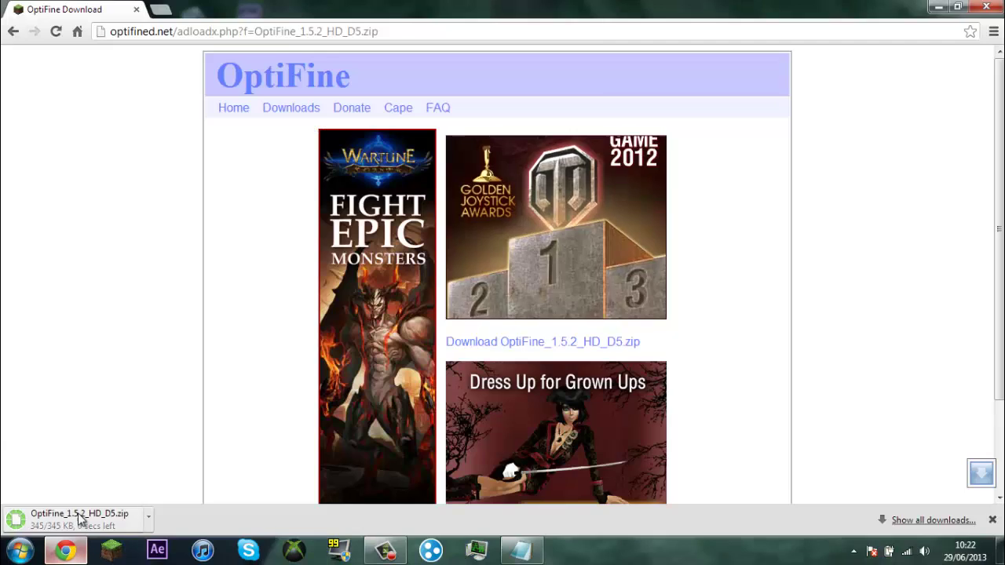
click(78, 518)
drag(83, 525, 255, 224)
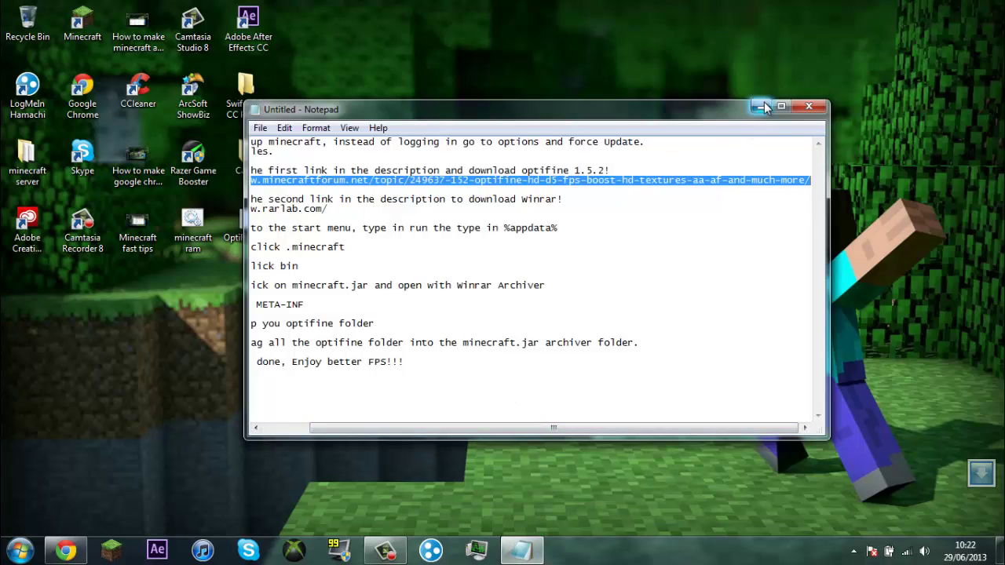
Put the Notepad notes away, open the OptiFine zip from the desktop with WinRAR, and minimize the archive window
click(760, 106)
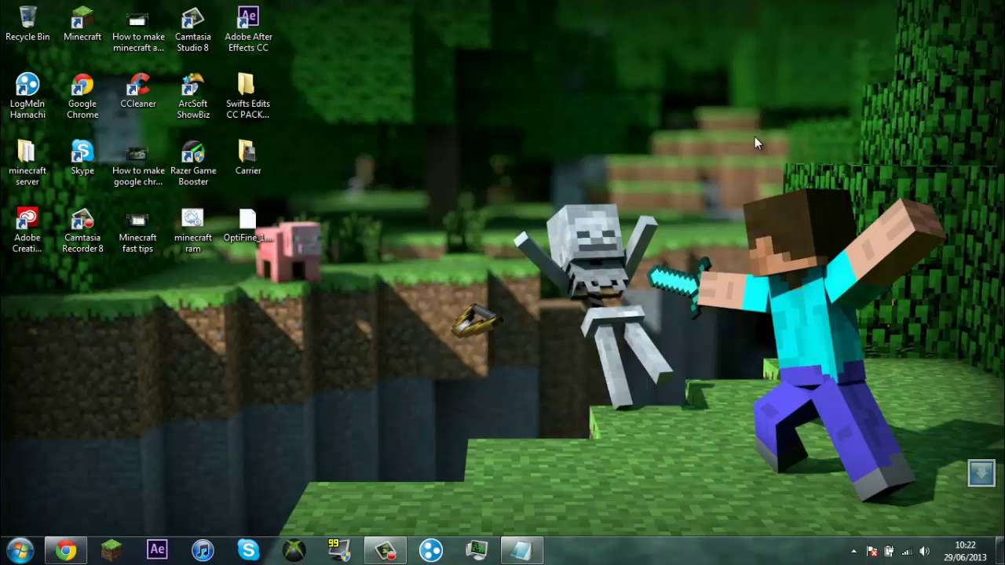
click(522, 550)
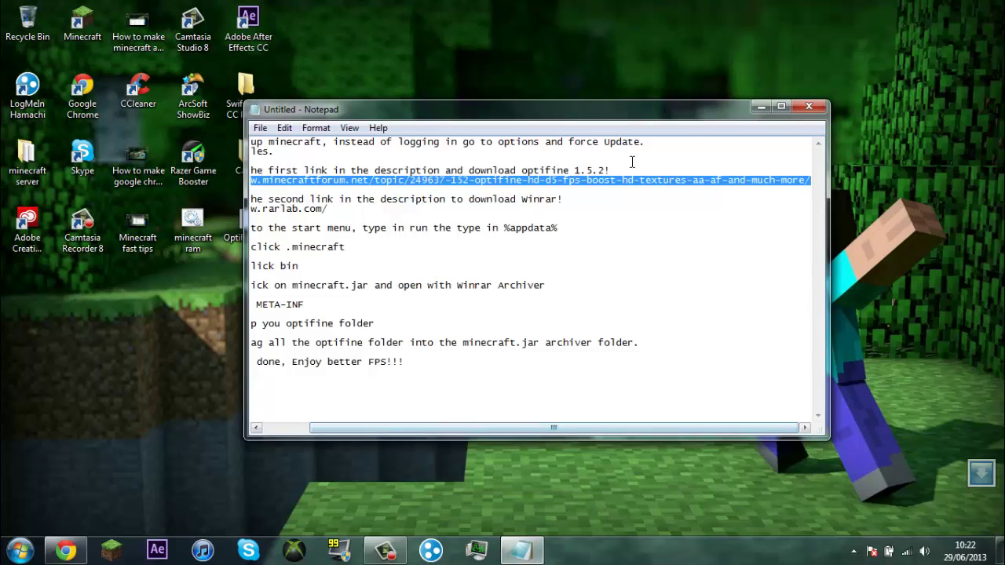
click(760, 106)
right_click(253, 229)
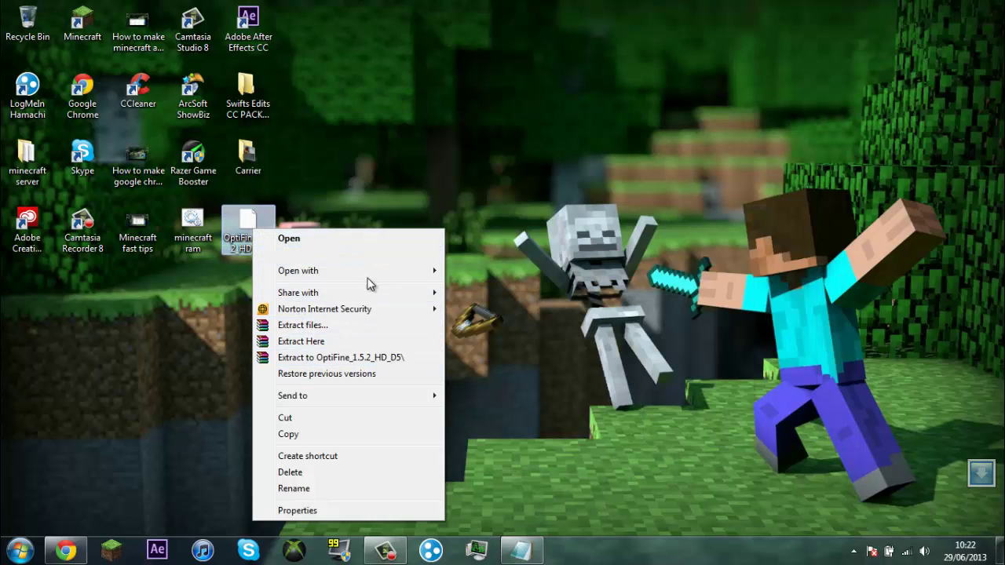
mouse_move(377, 274)
click(502, 286)
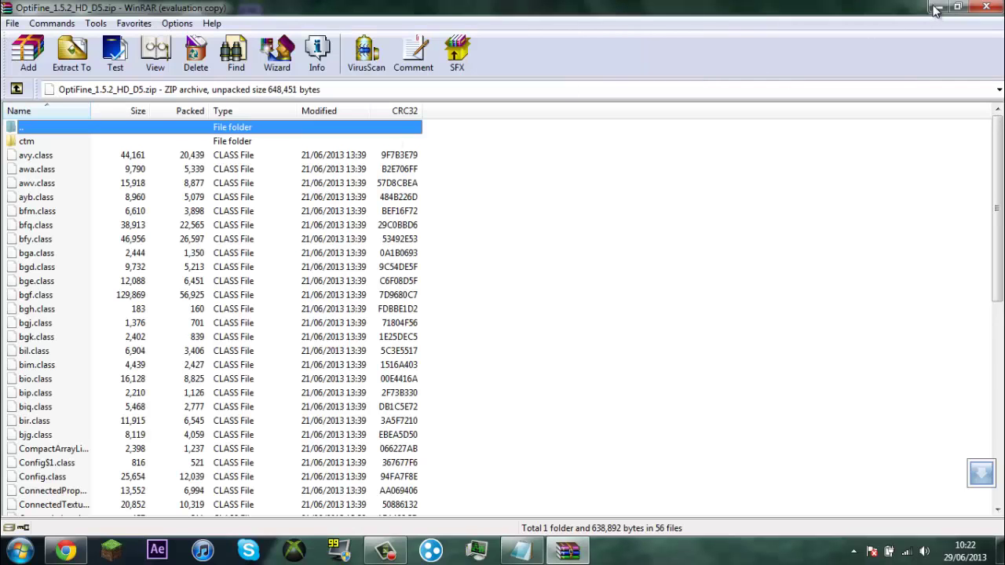
click(938, 7)
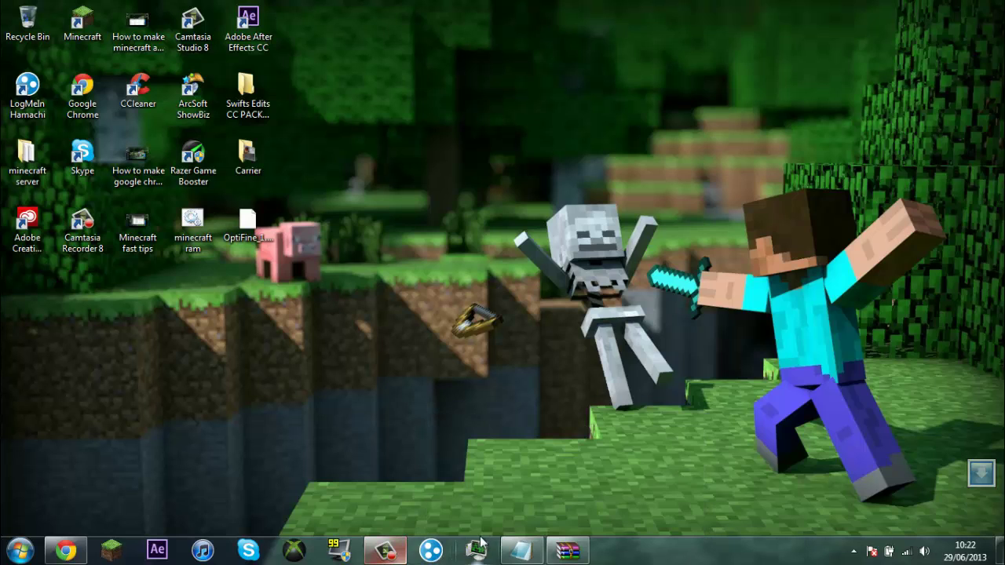
click(520, 550)
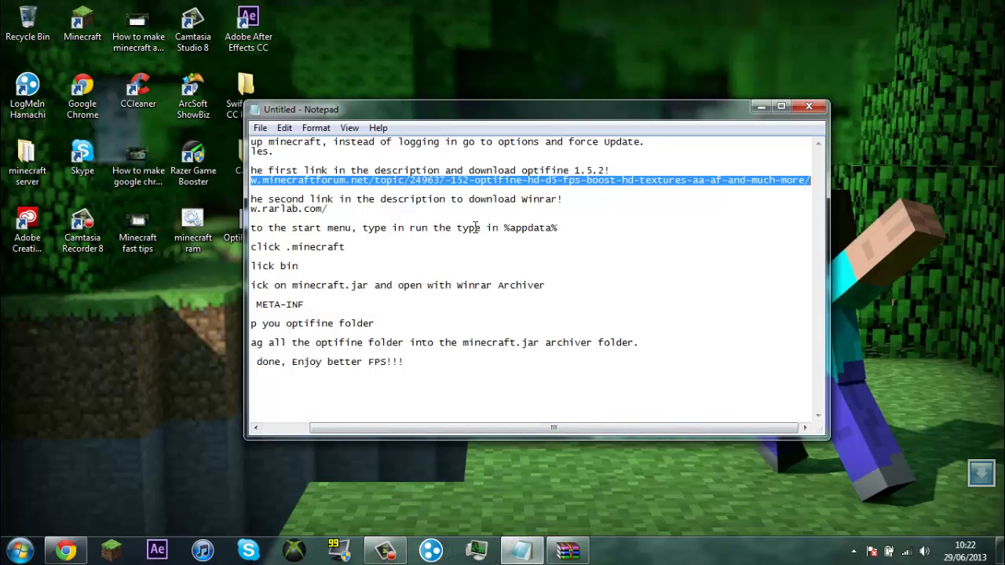
drag(567, 198, 251, 198)
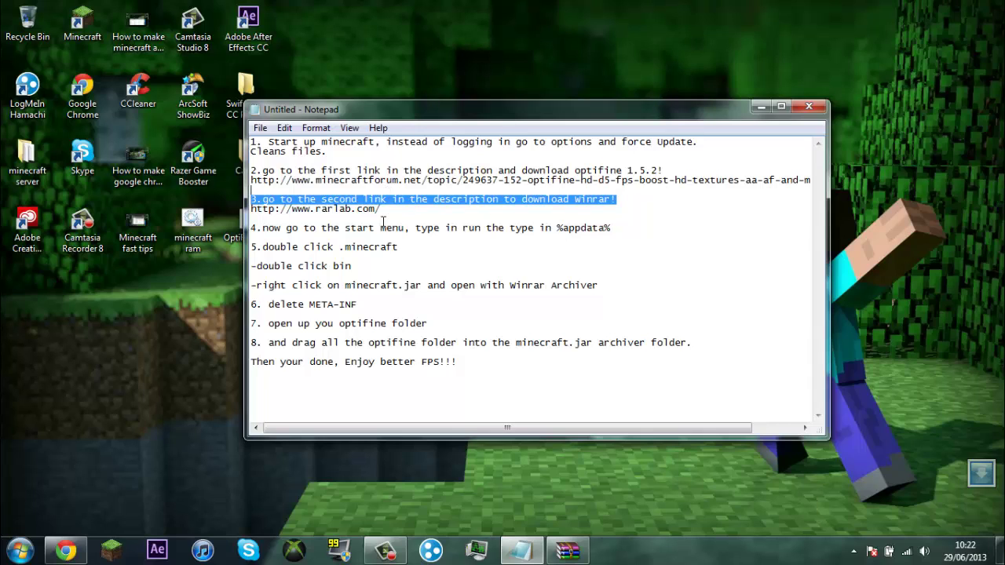
drag(384, 218, 254, 208)
right_click(253, 210)
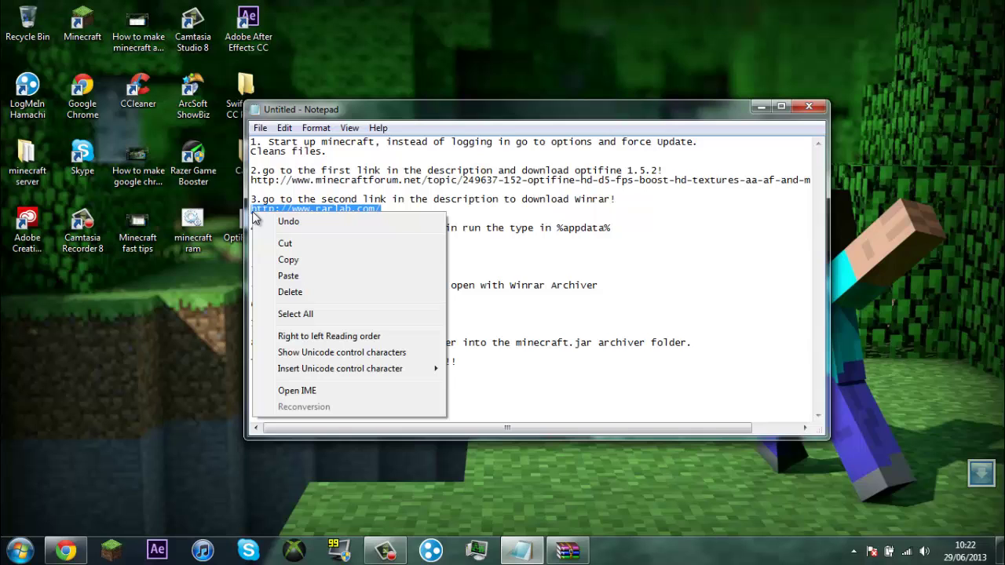
click(287, 260)
click(759, 106)
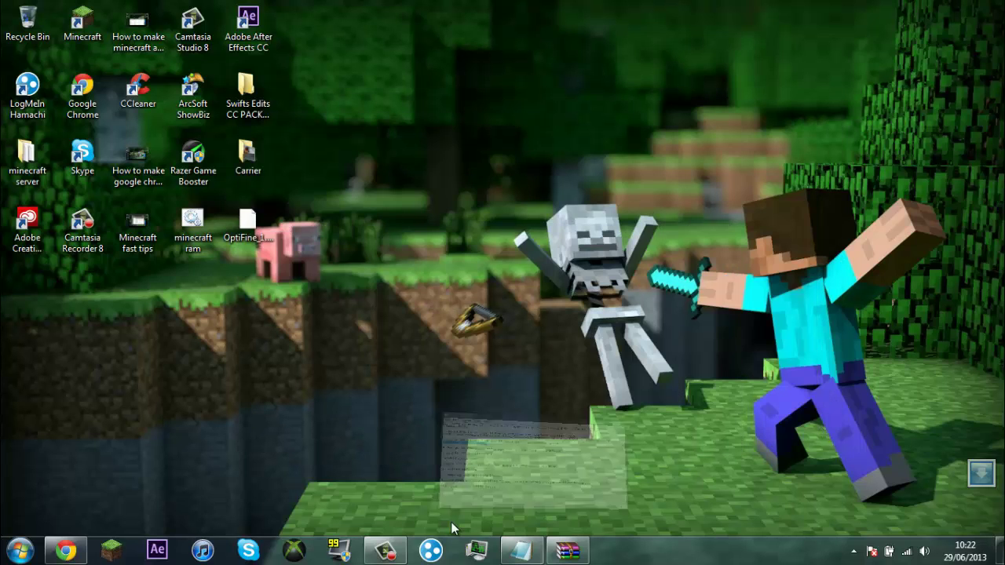
Load the copied rarlab.com link in a new Google Chrome tab, look over the WinRAR downloads, and minimize the browser
click(78, 548)
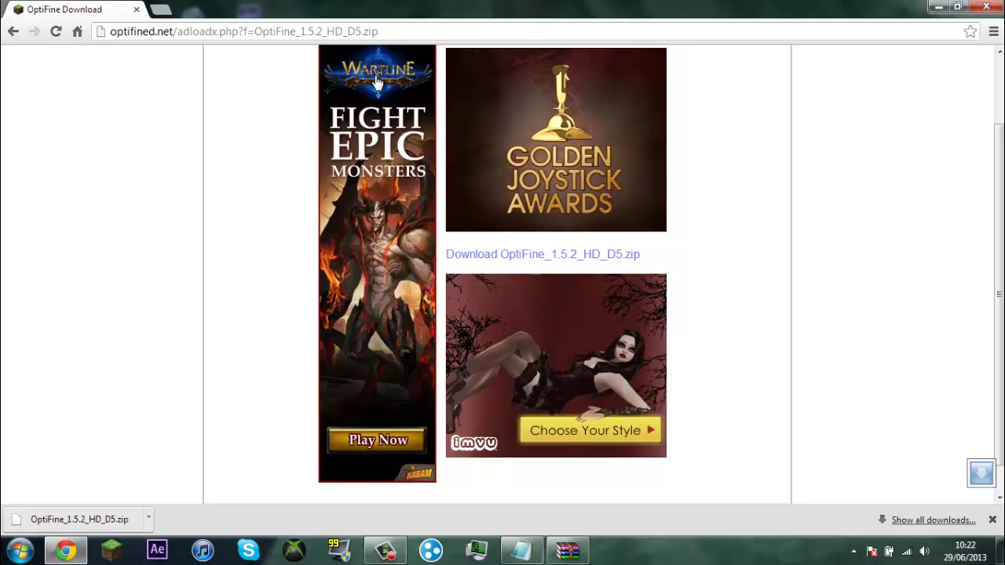
click(171, 10)
right_click(175, 30)
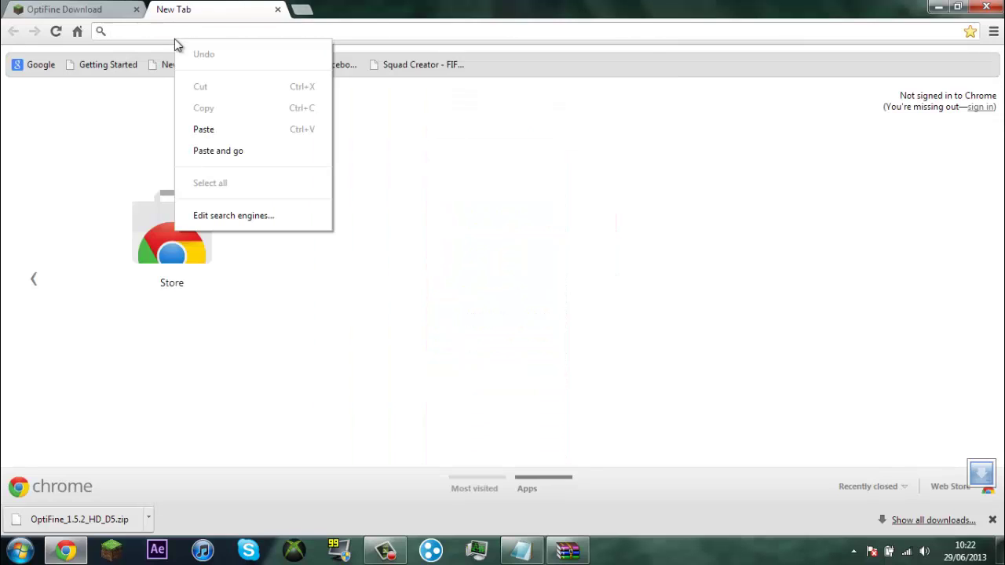
click(206, 128)
key(Return)
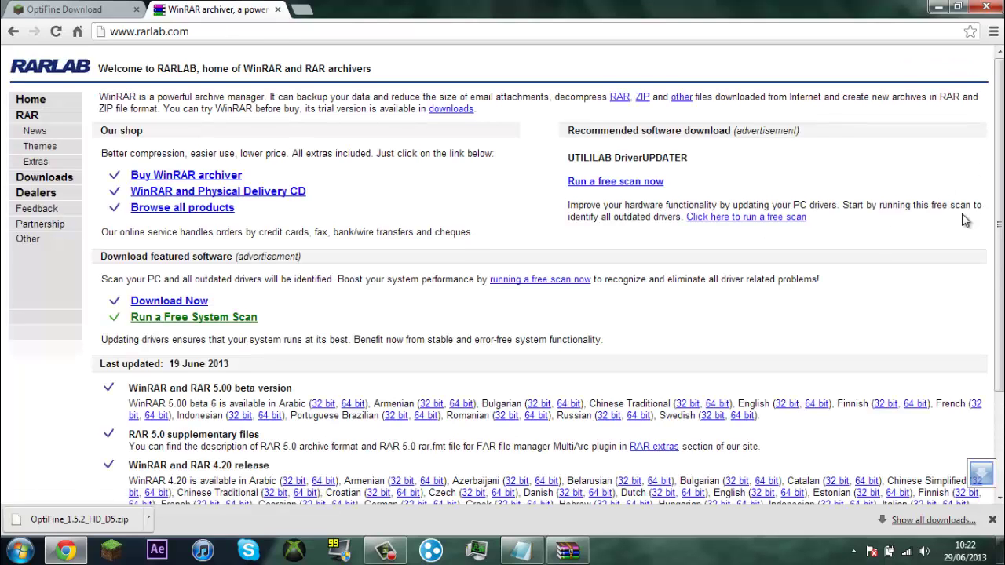
drag(997, 204, 997, 320)
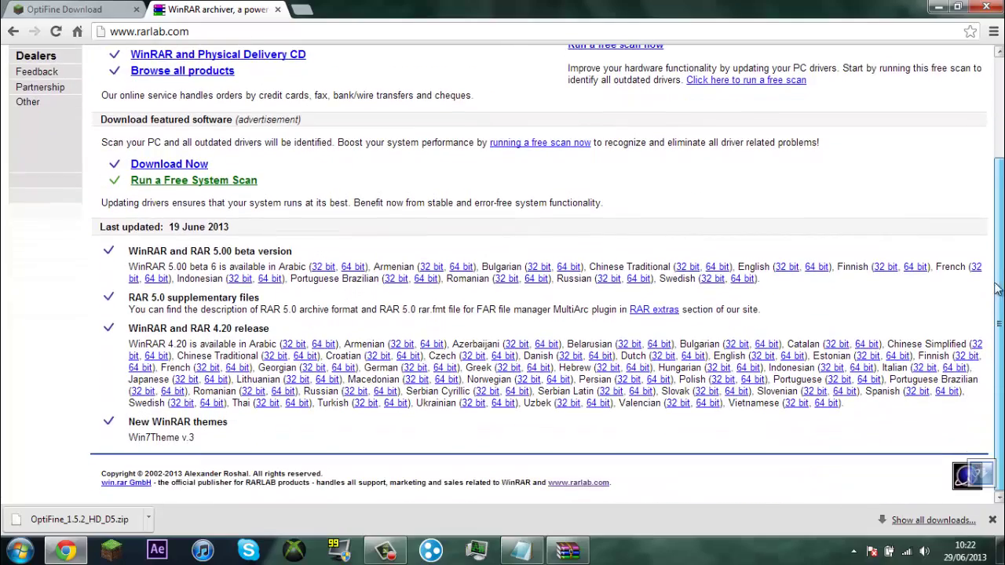
drag(997, 282, 1001, 144)
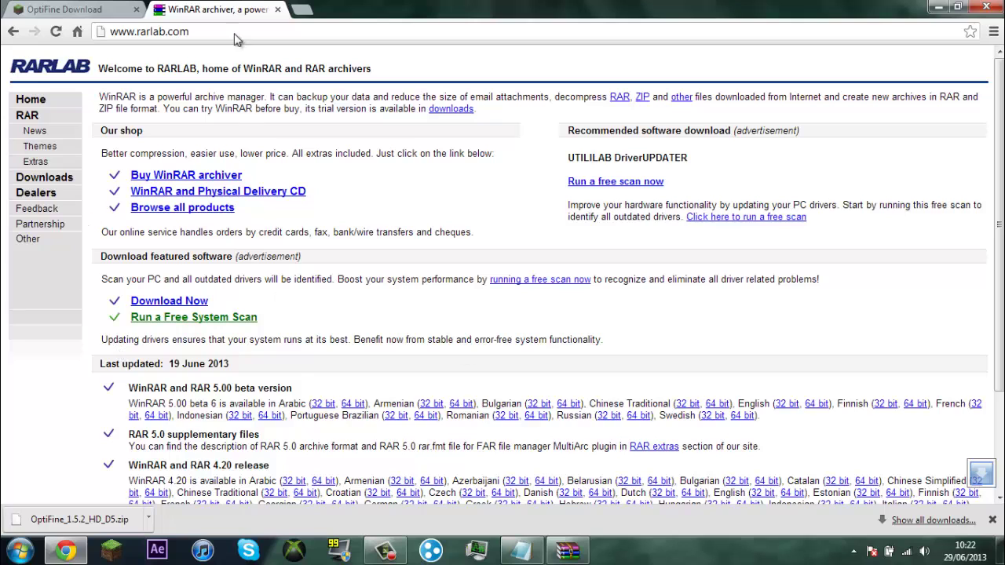
click(937, 7)
Check instruction 4 in the Notepad notes, then open the %appdata% folder through the Windows Run dialog
click(519, 550)
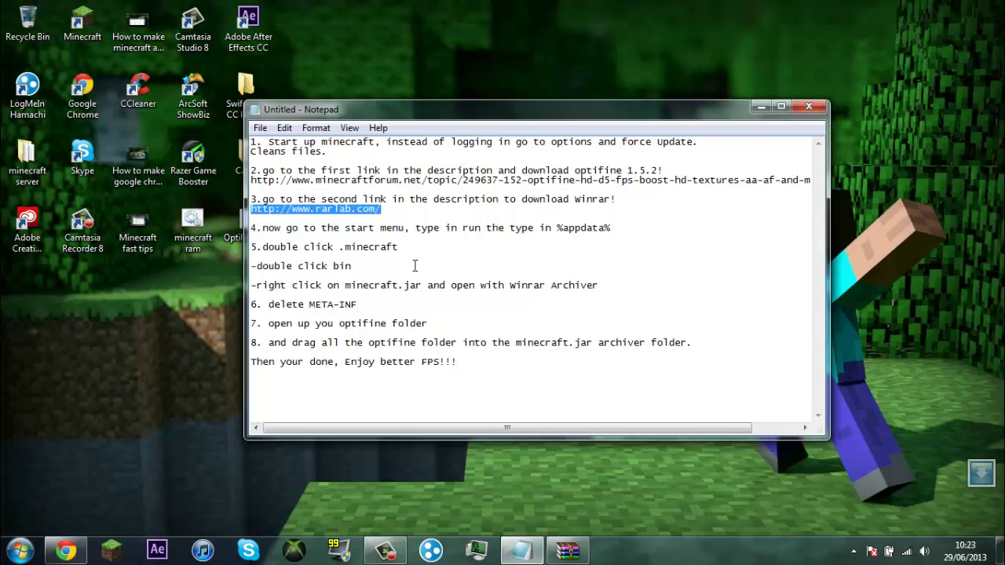
click(761, 106)
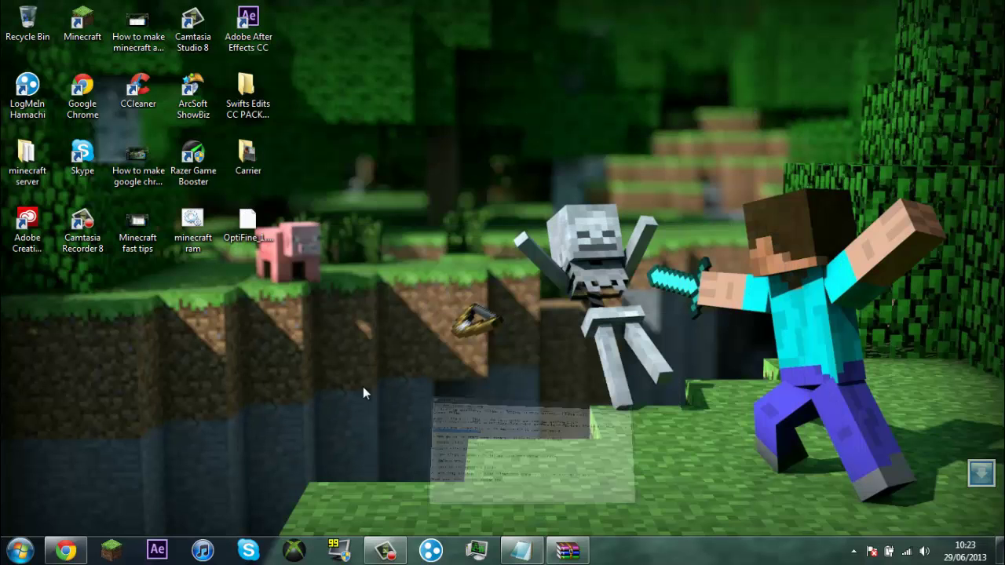
click(20, 550)
click(84, 512)
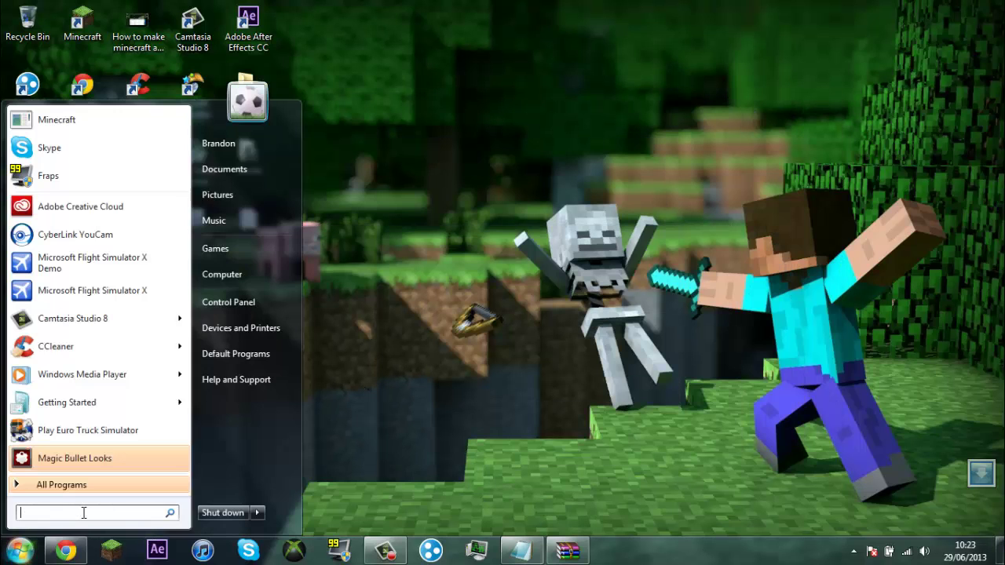
text(run)
key(Return)
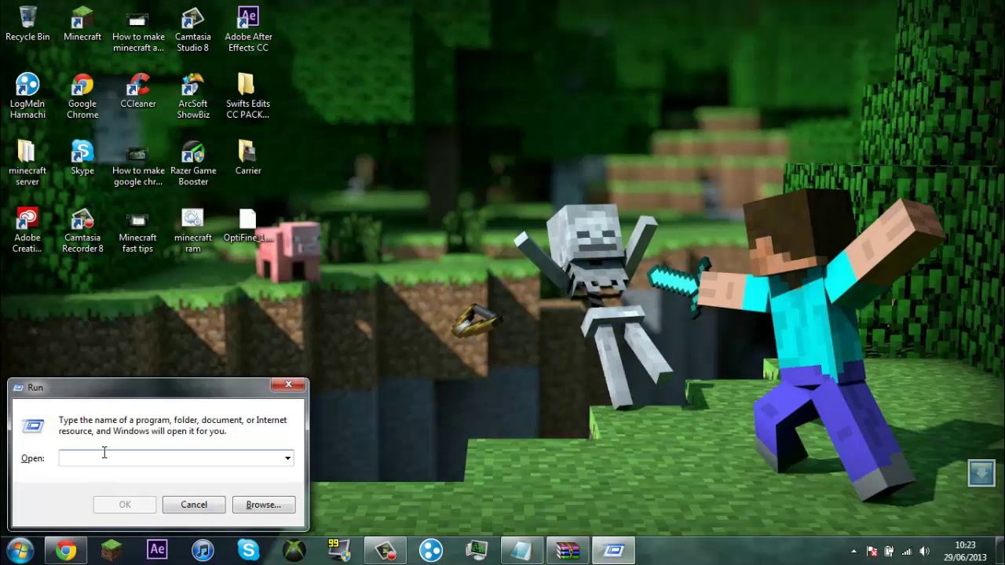
text(%appdata%)
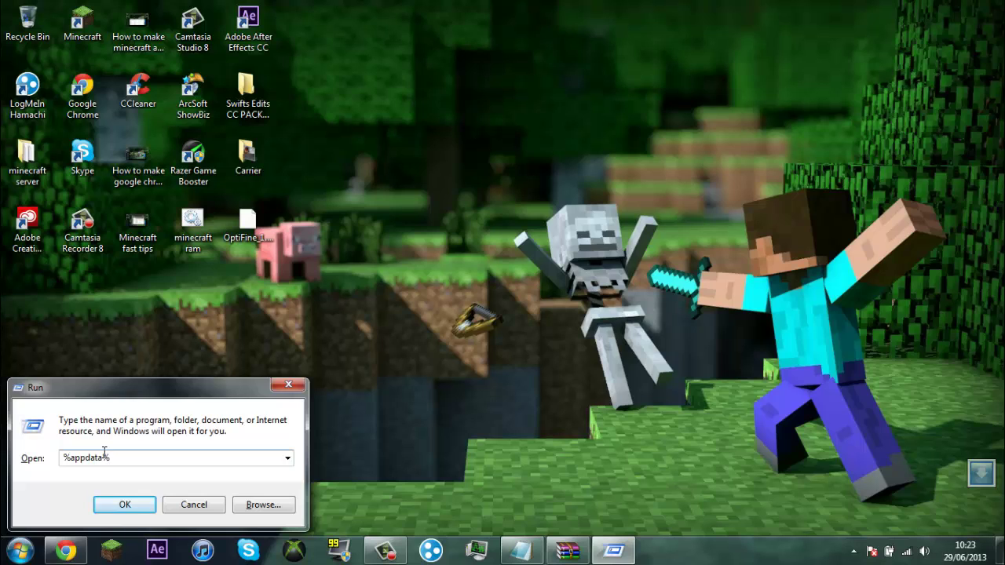
key(Return)
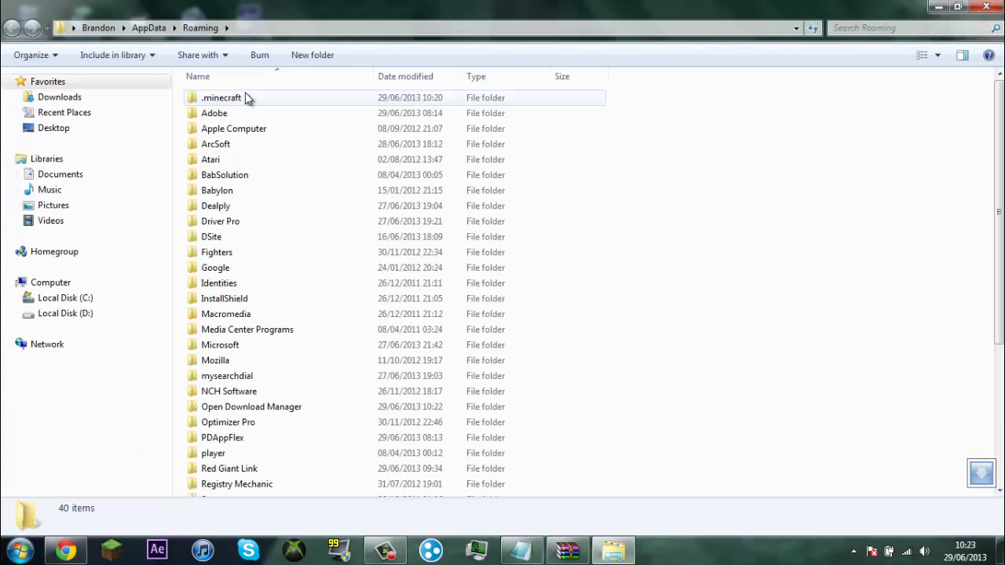
Open minecraft.jar from the .minecraft\bin folder with WinRAR archiver, minimize the archive, and close the folder window
double_click(247, 99)
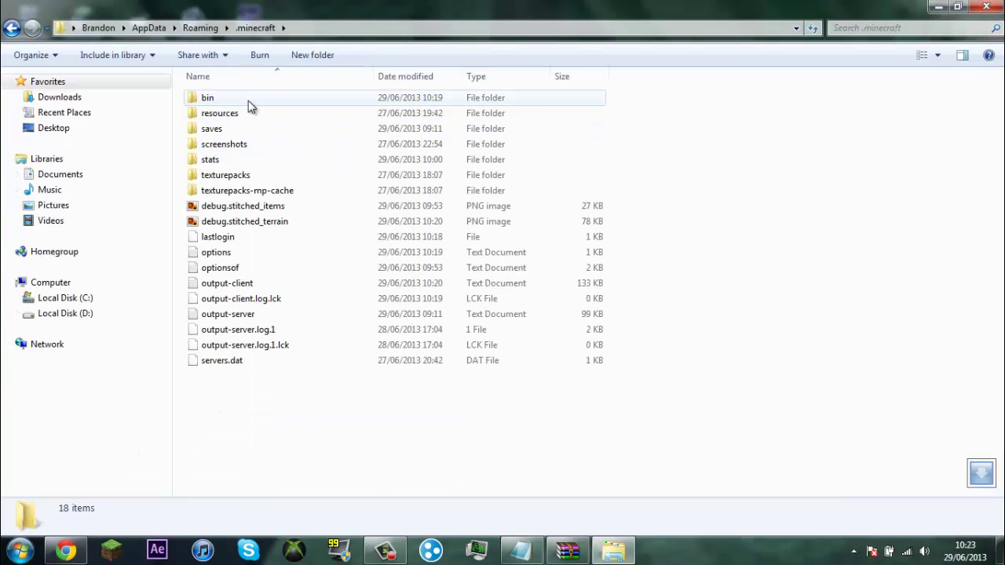
double_click(249, 104)
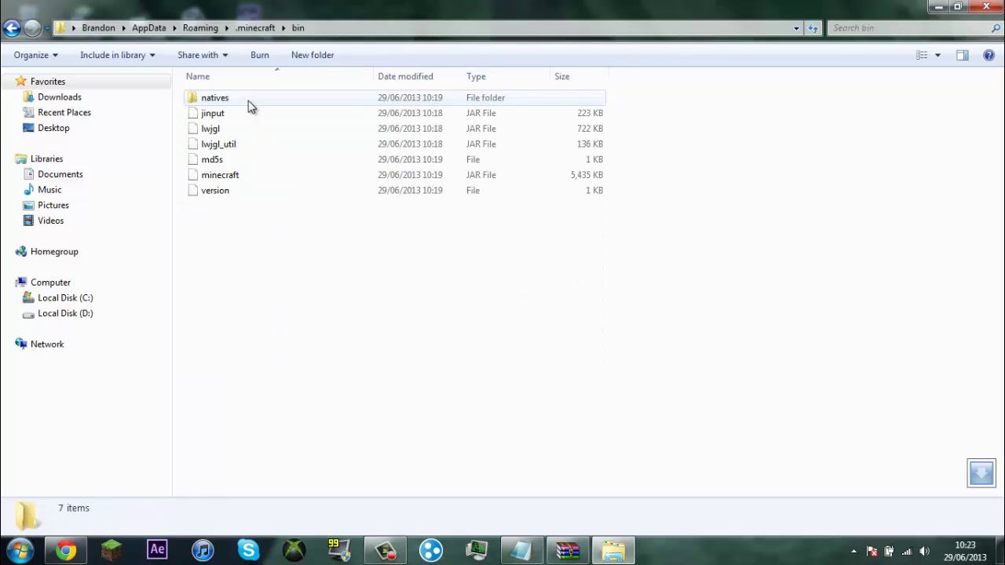
right_click(240, 178)
mouse_move(299, 206)
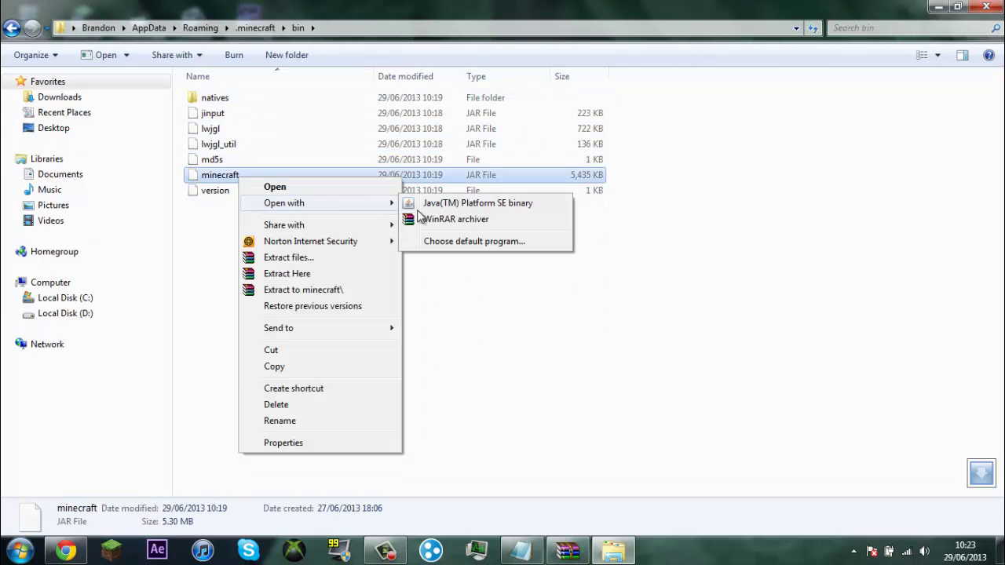
click(427, 218)
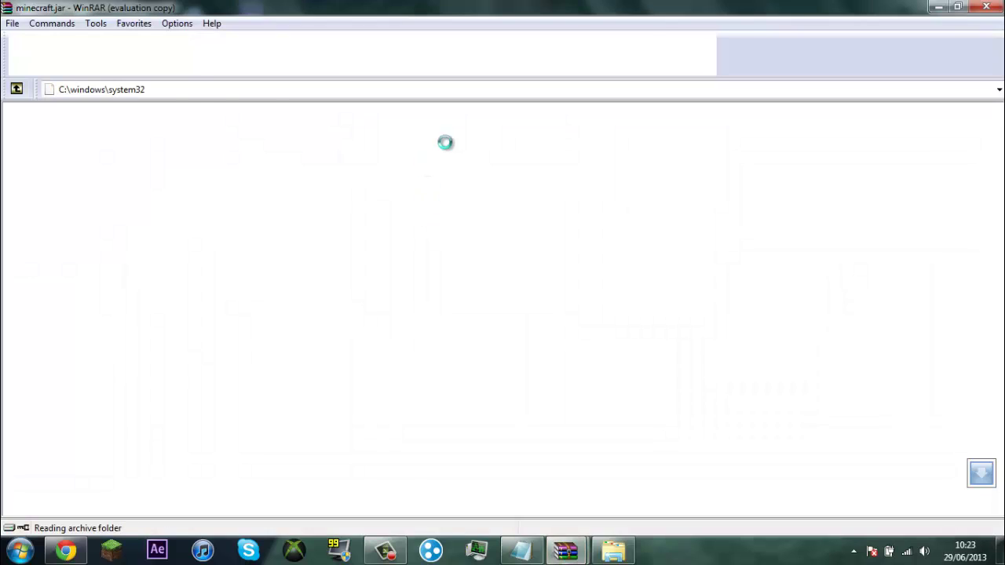
click(934, 8)
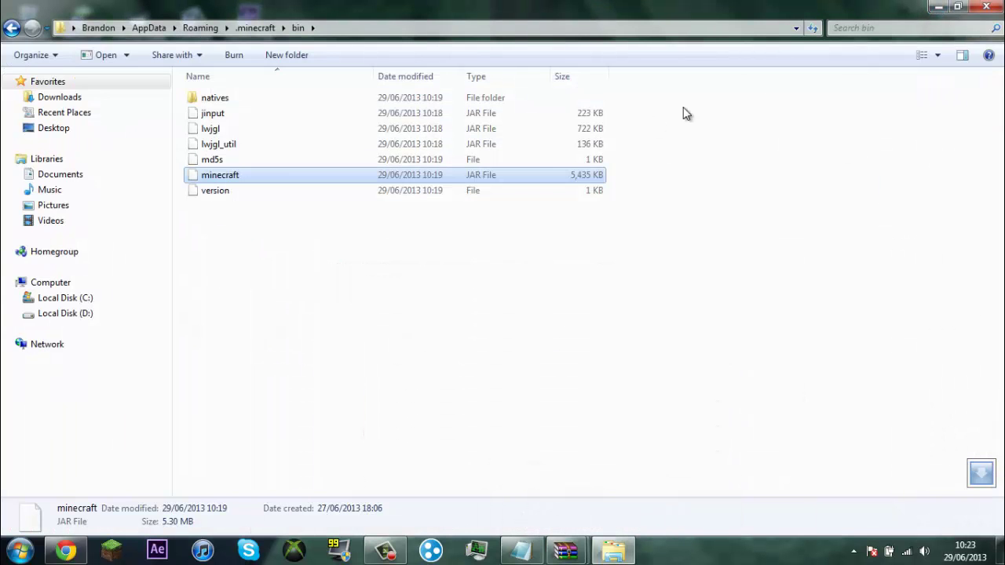
click(987, 7)
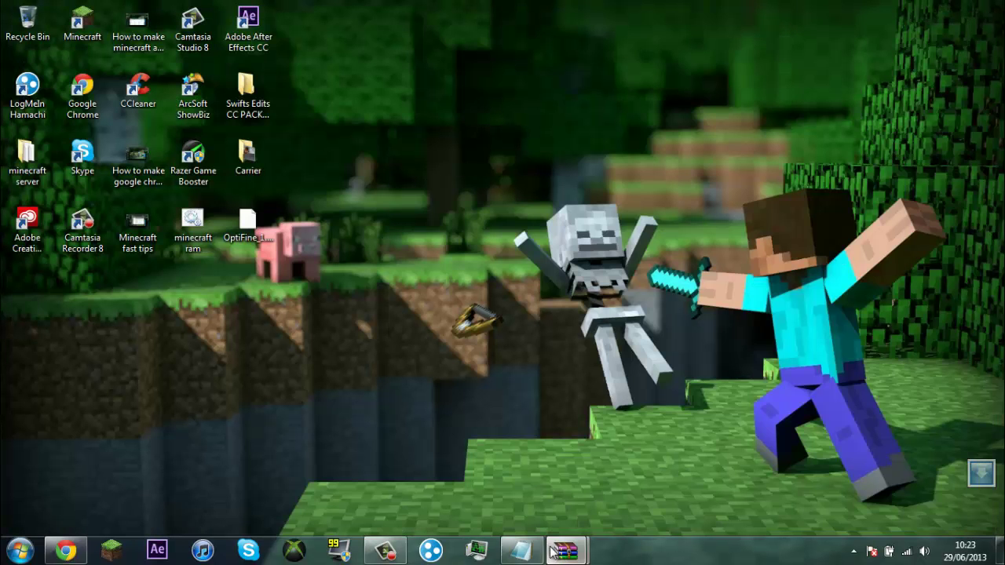
Check the Notepad notes, delete the META-INF folder from the minecraft.jar archive in WinRAR, and minimize the archive
click(507, 549)
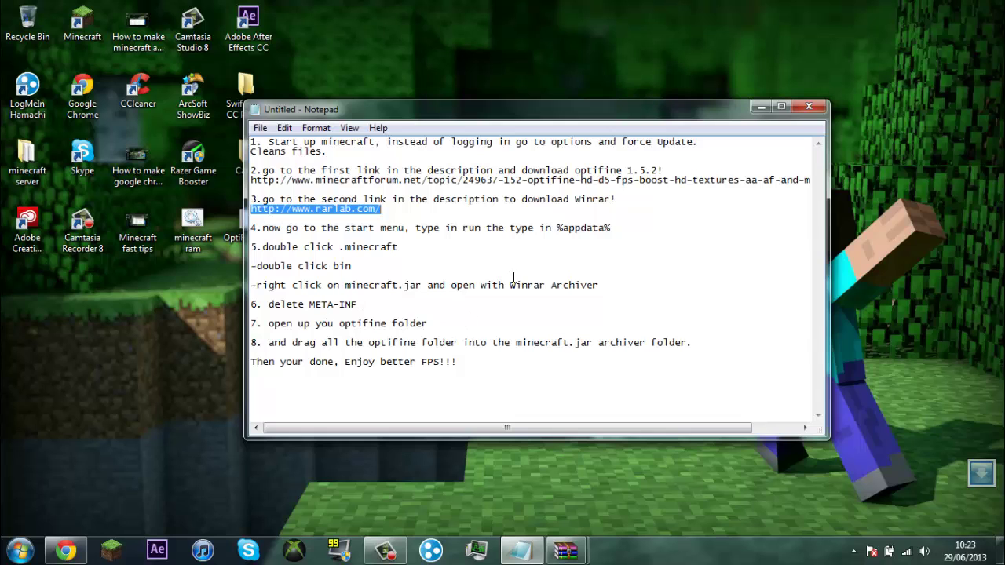
click(761, 107)
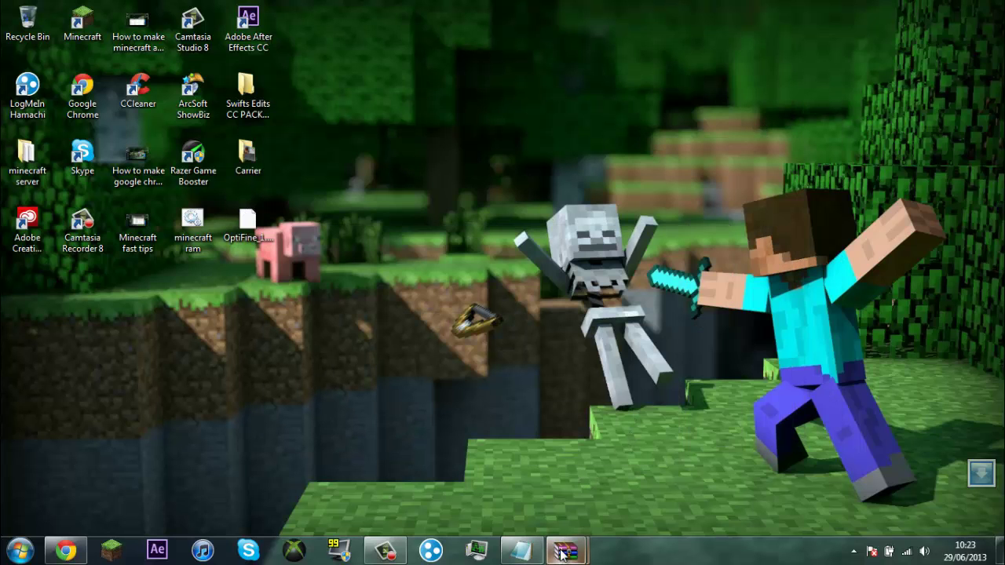
mouse_move(565, 550)
click(636, 478)
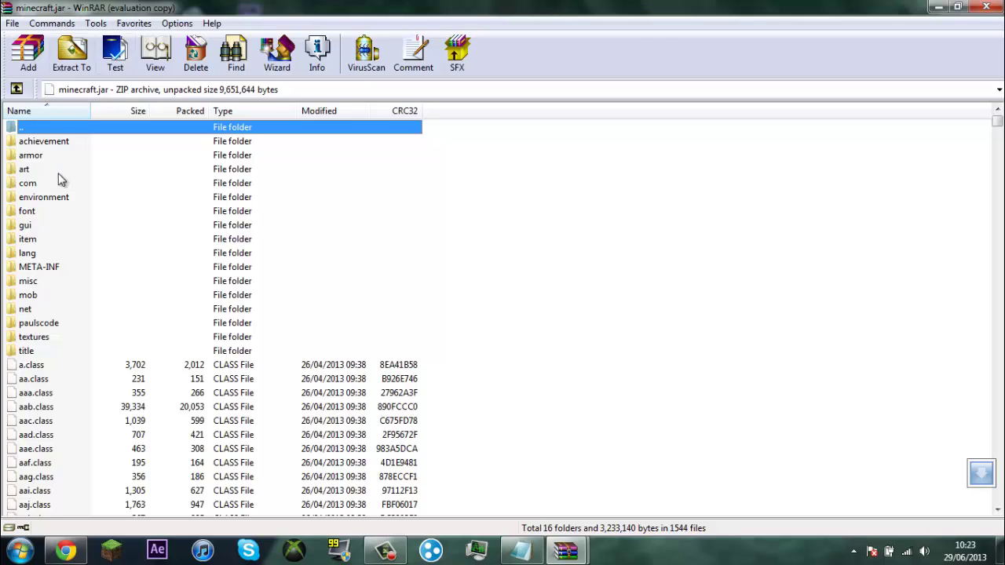
click(63, 270)
right_click(63, 271)
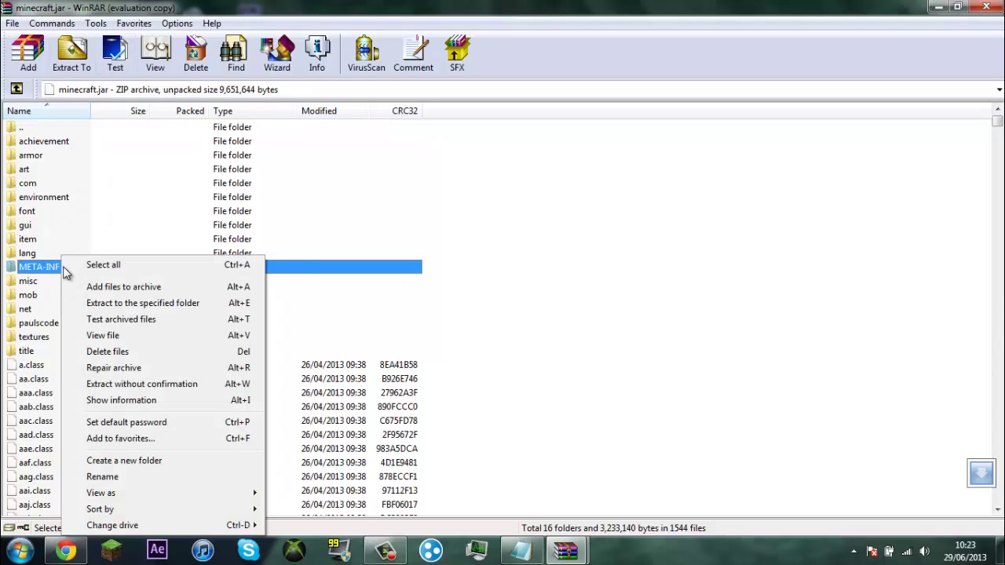
click(61, 271)
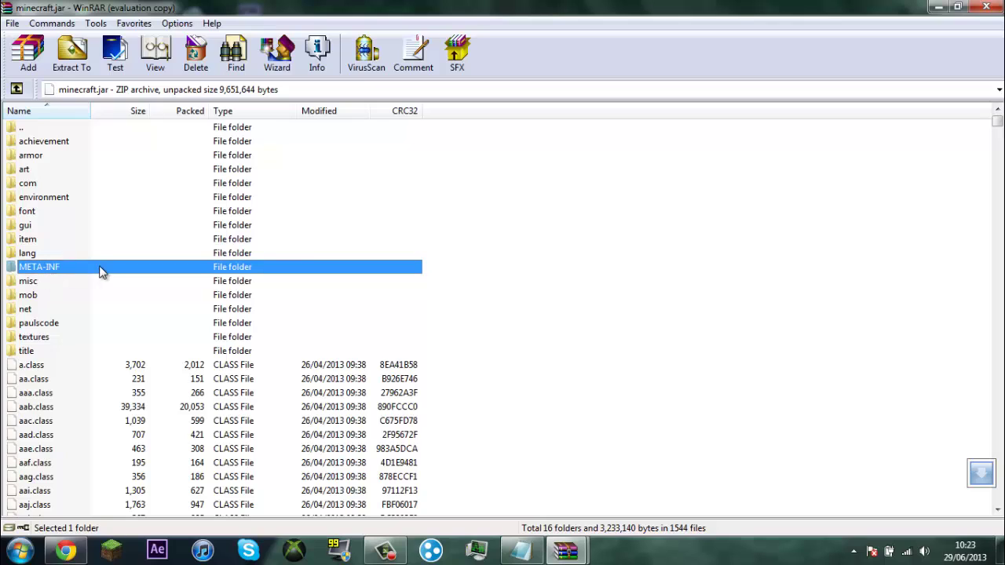
right_click(58, 271)
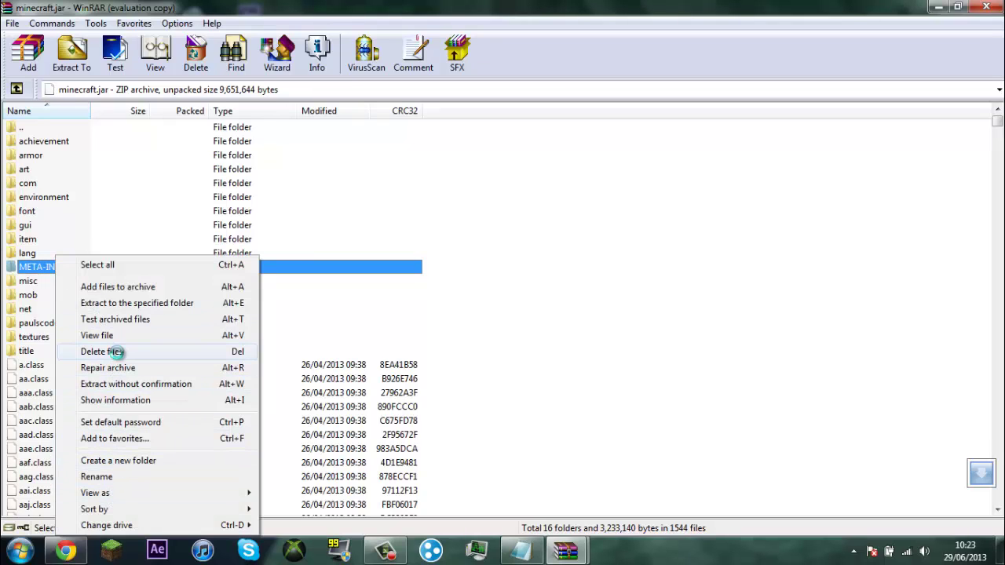
click(117, 350)
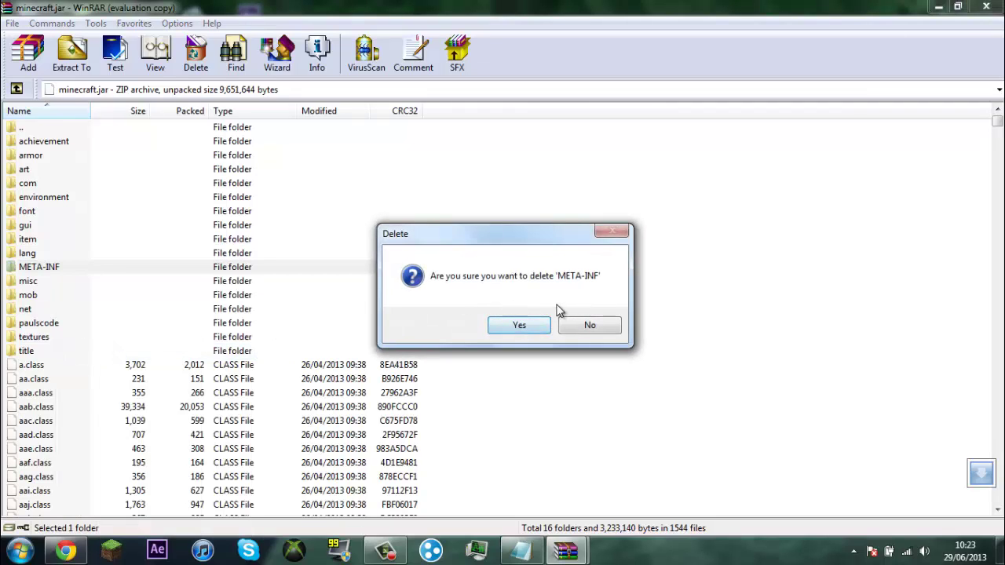
click(537, 329)
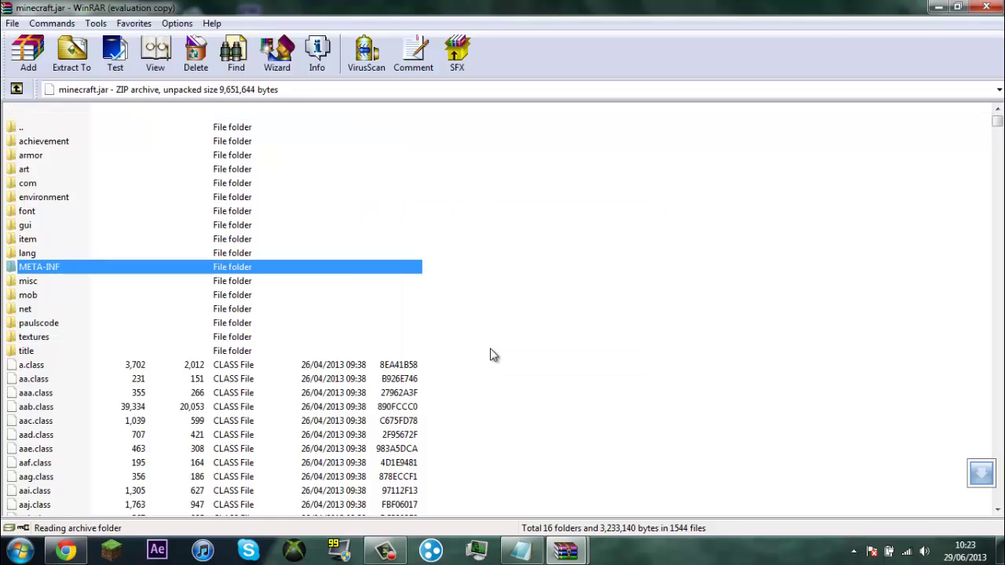
click(938, 7)
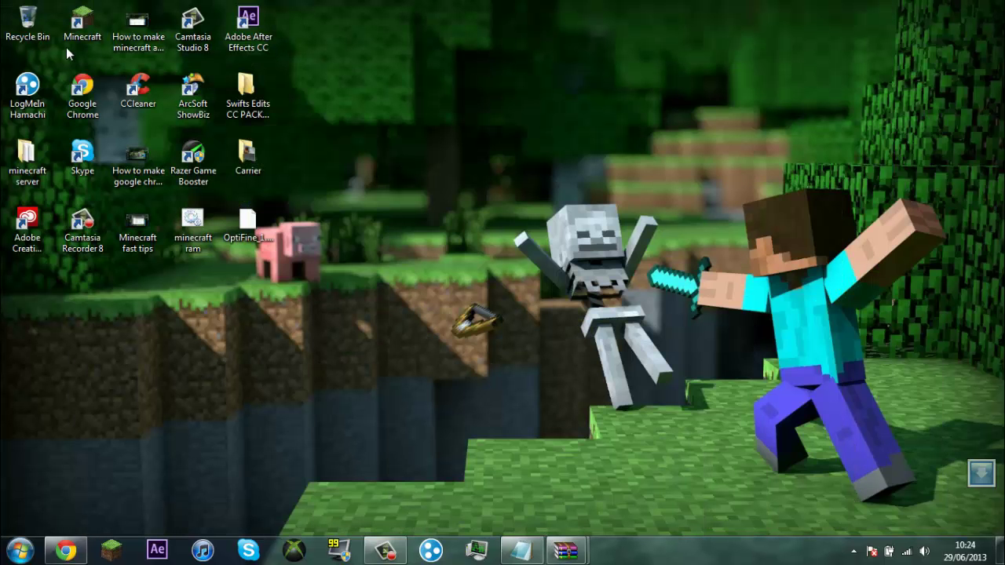
right_click(48, 41)
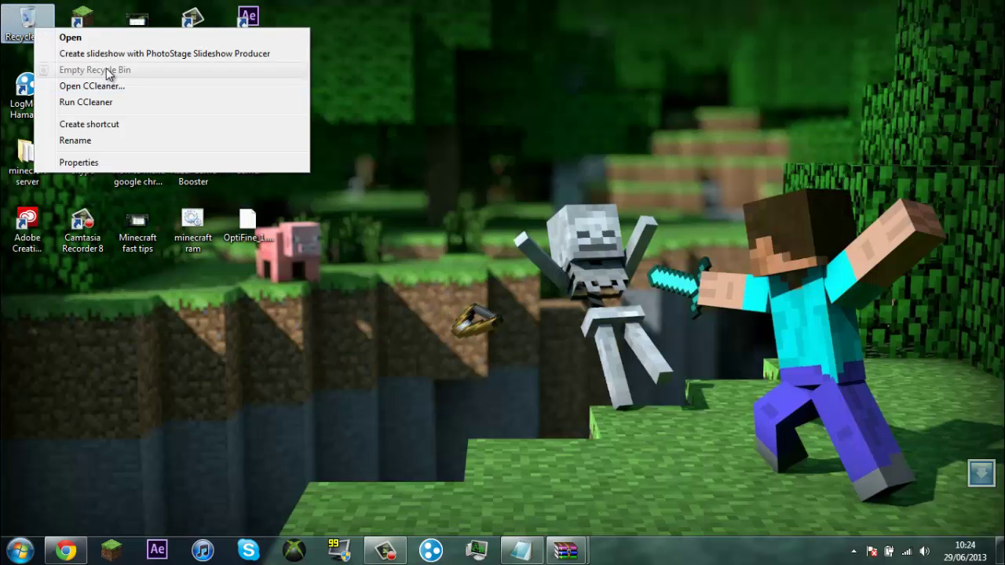
click(348, 300)
Arrange the OptiFine_1.5.2_HD_D5.zip and minecraft.jar archive windows side by side, each filling half of the screen
mouse_move(565, 550)
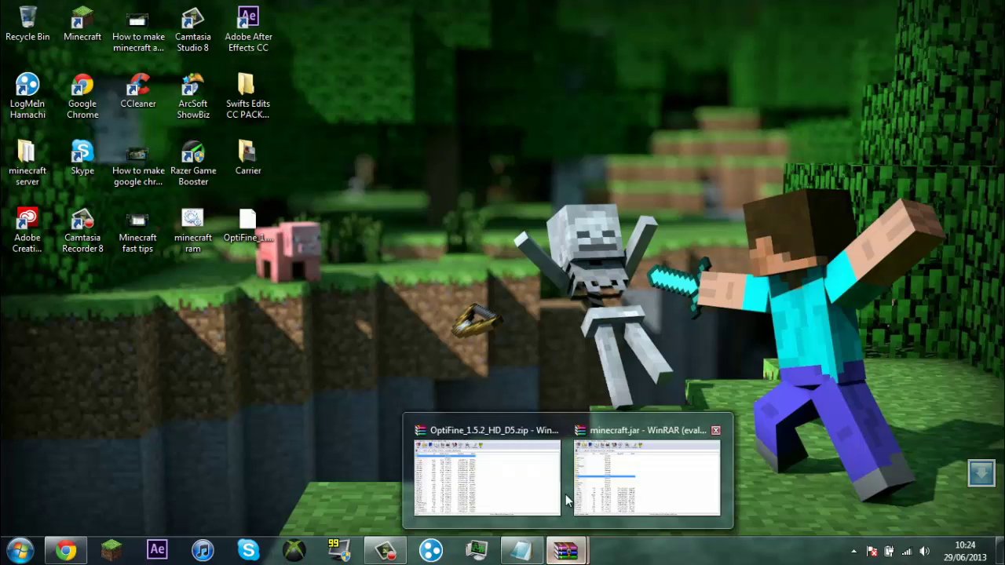
click(621, 471)
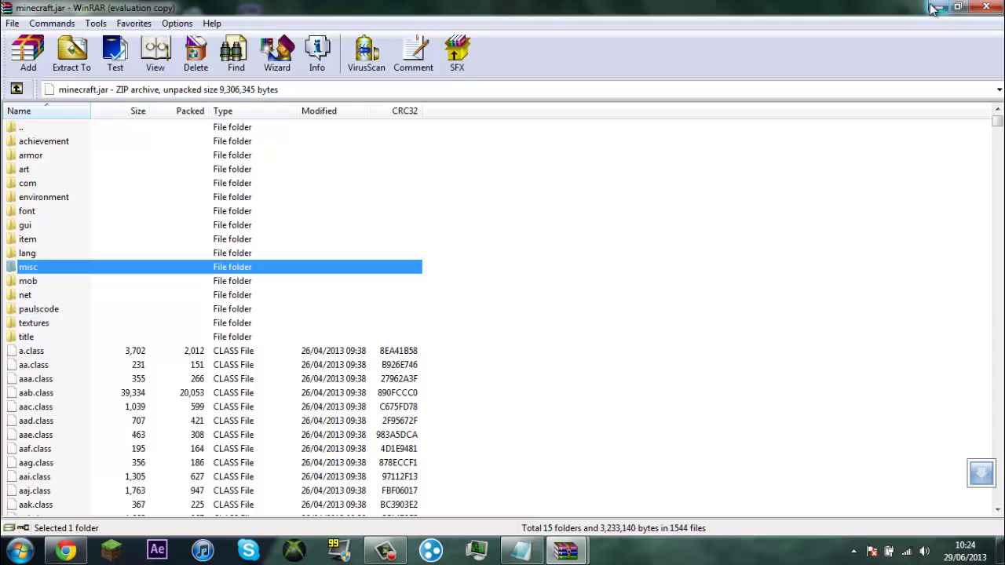
drag(591, 11, 1004, 48)
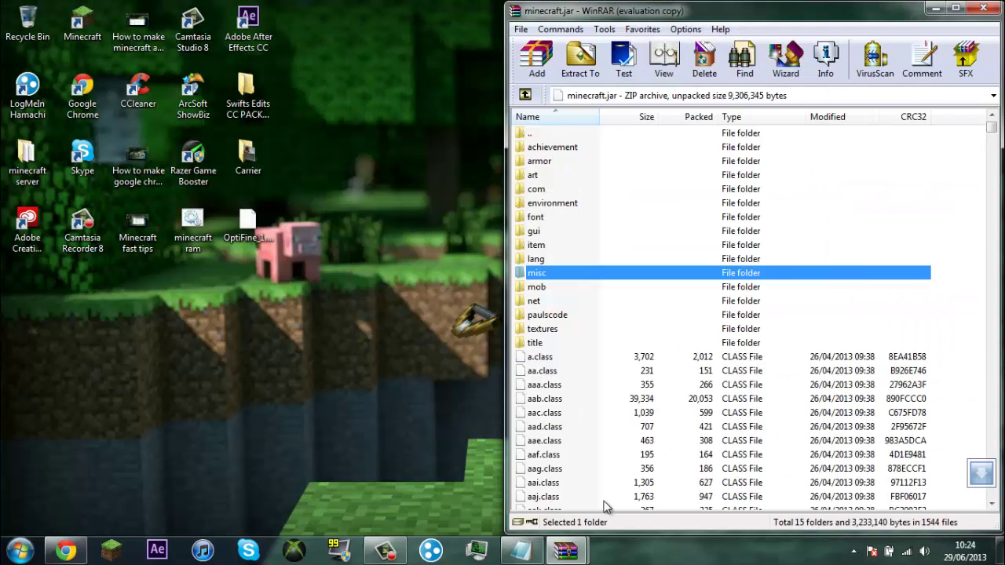
click(565, 550)
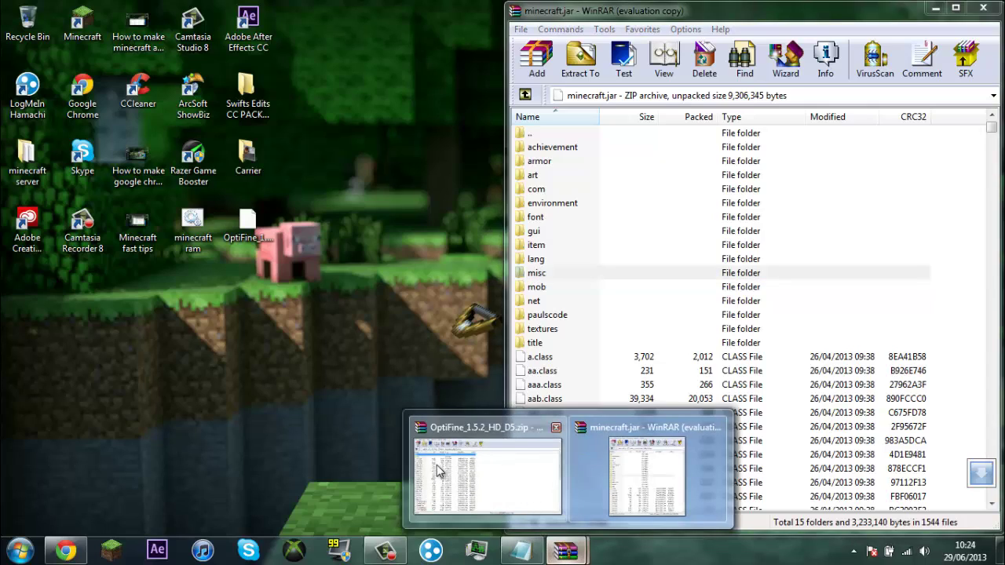
click(528, 507)
drag(569, 6, 2, 31)
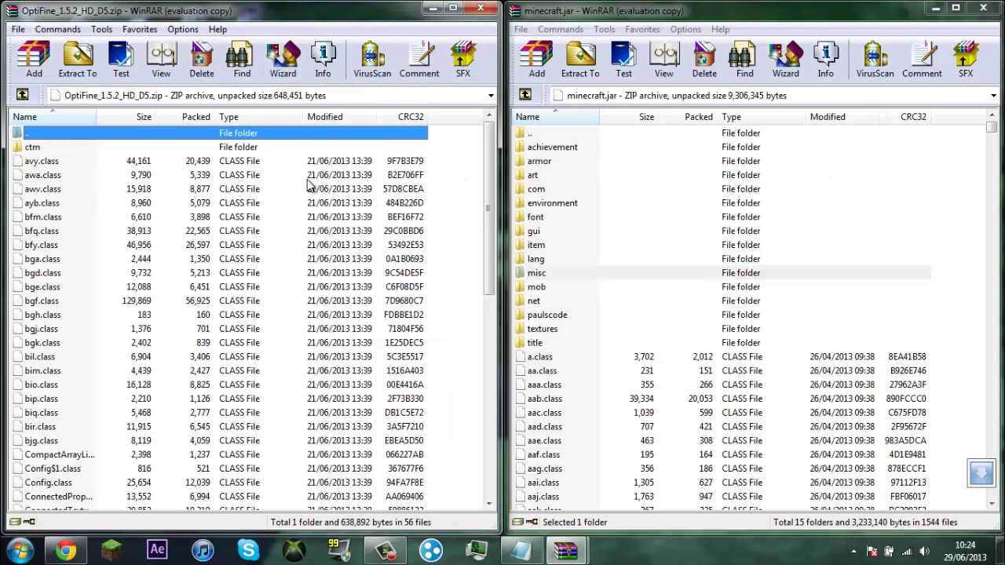
Select everything in the OptiFine_1.5.2_HD_D5.zip archive and add it to the minecraft.jar archive
right_click(218, 163)
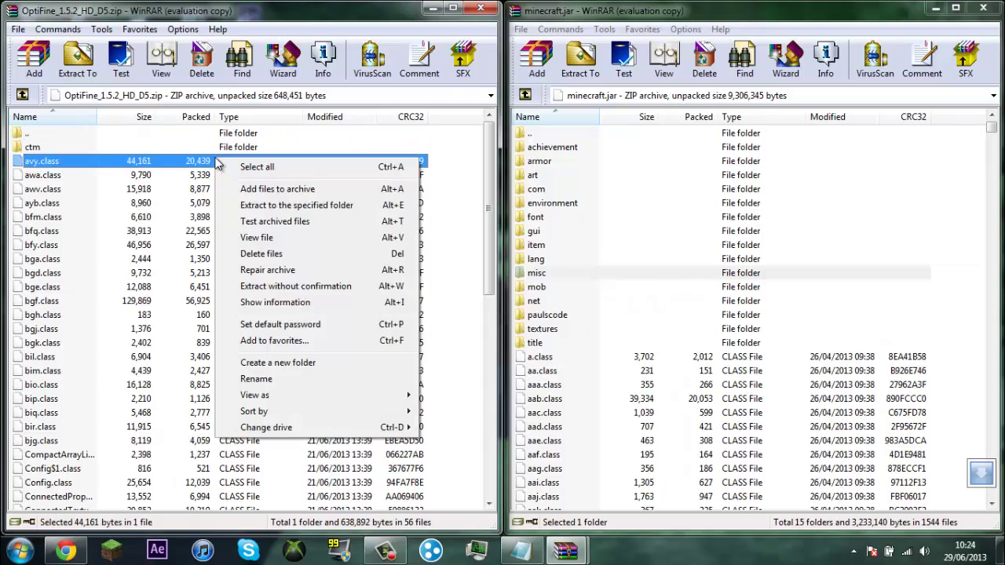
click(275, 168)
click(234, 151)
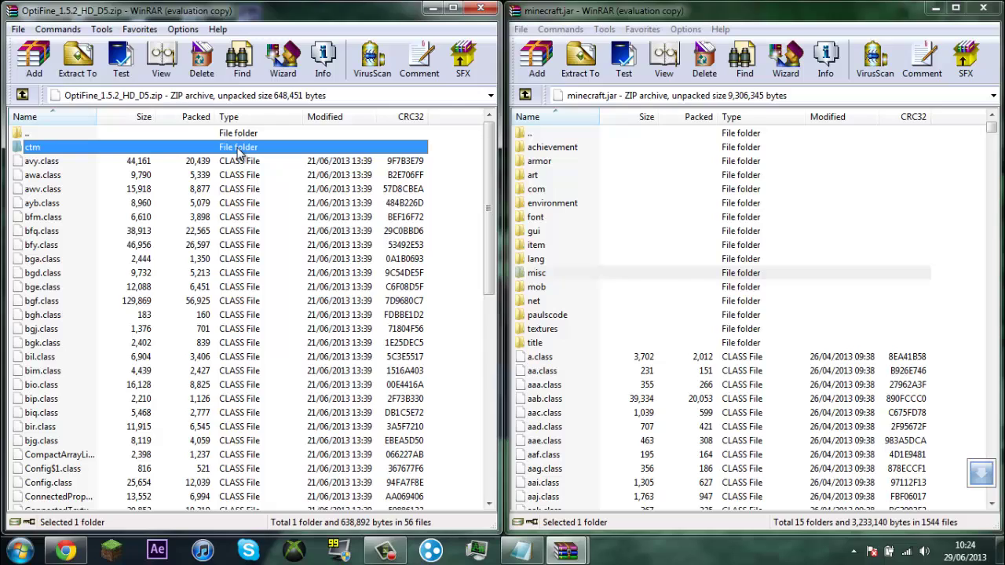
mouse_move(237, 161)
mouse_down()
mouse_move(245, 138)
mouse_move(245, 146)
mouse_up()
key(ctrl+a)
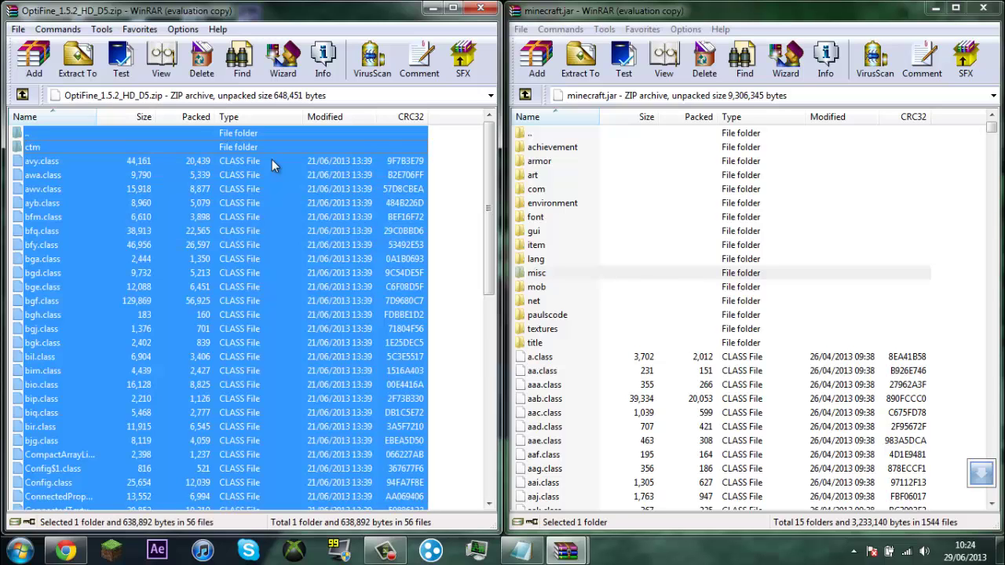
drag(272, 159, 866, 200)
click(775, 396)
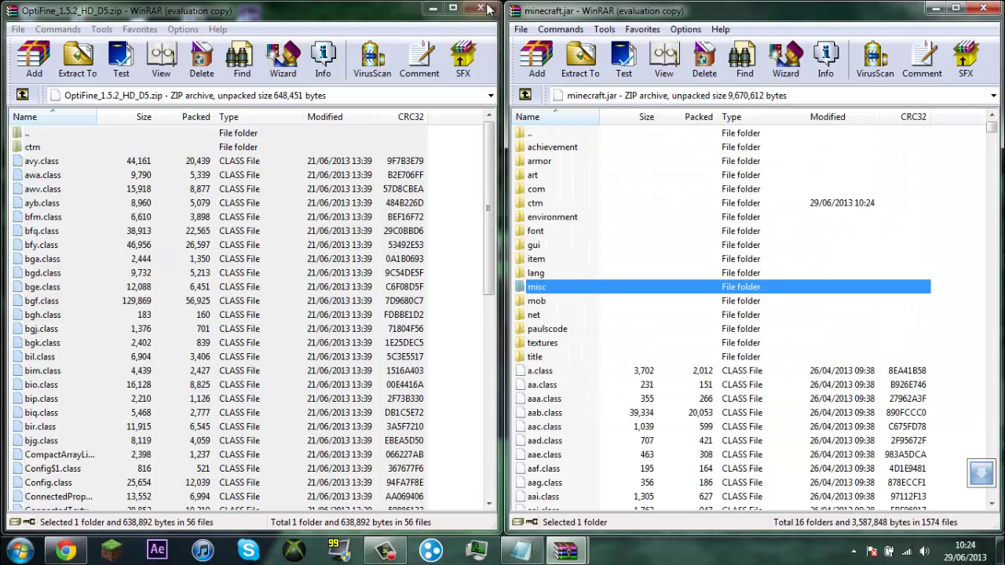
Close both WinRAR archives and the Google Chrome window
click(481, 8)
drag(832, 9, 799, 10)
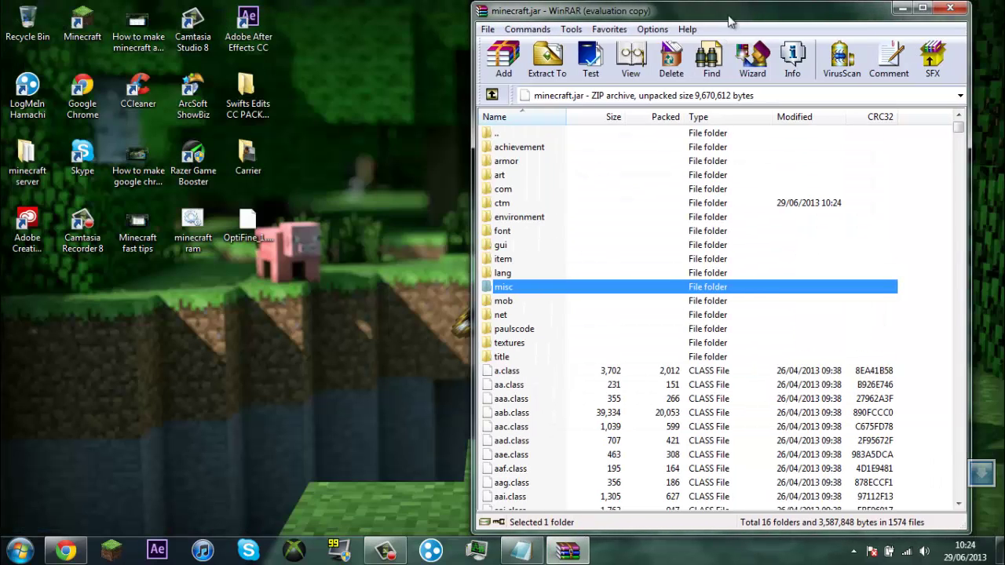
click(950, 8)
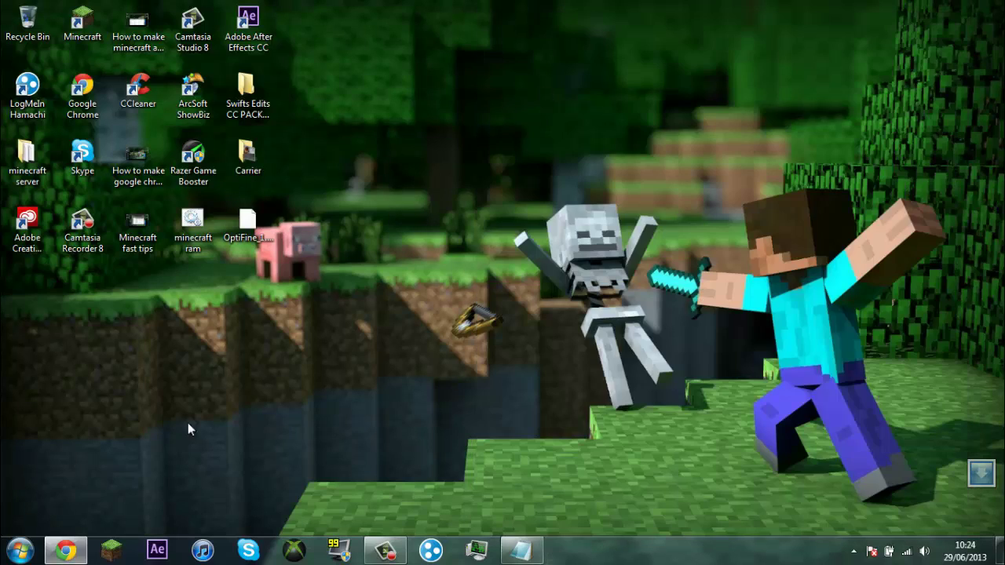
click(66, 550)
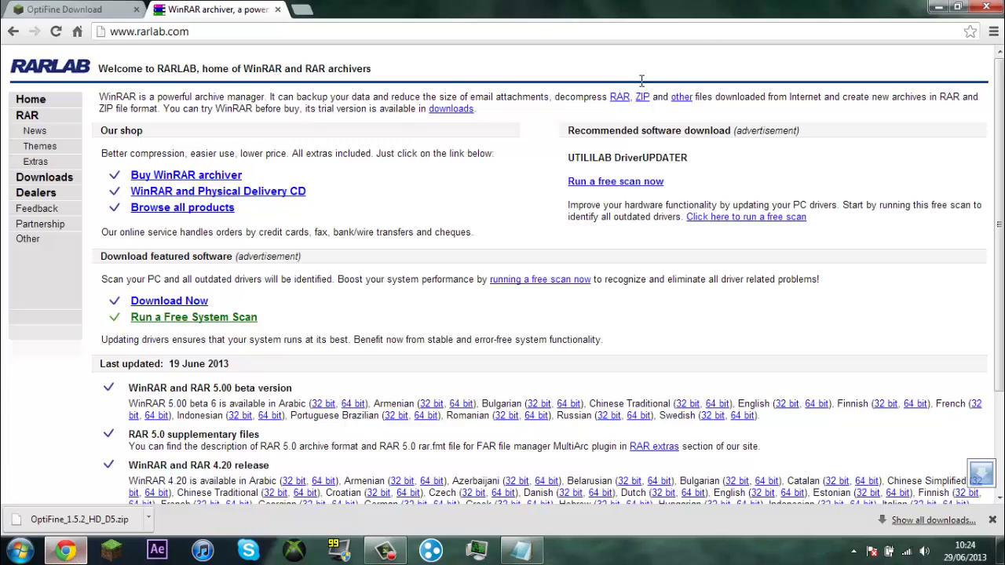
click(988, 7)
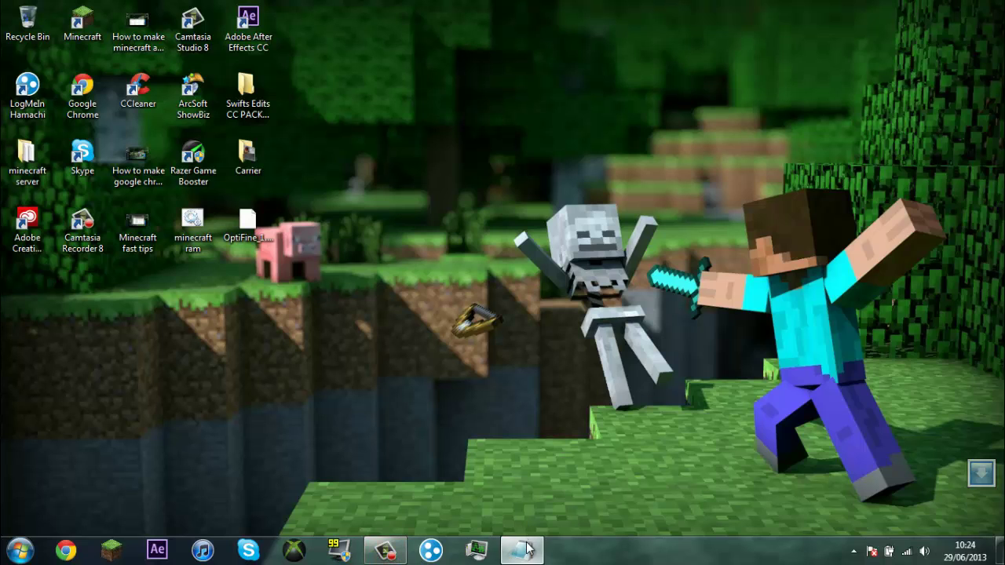
Check the Notepad notes, then start the Minecraft launcher and log in with the remembered account
click(522, 550)
click(760, 107)
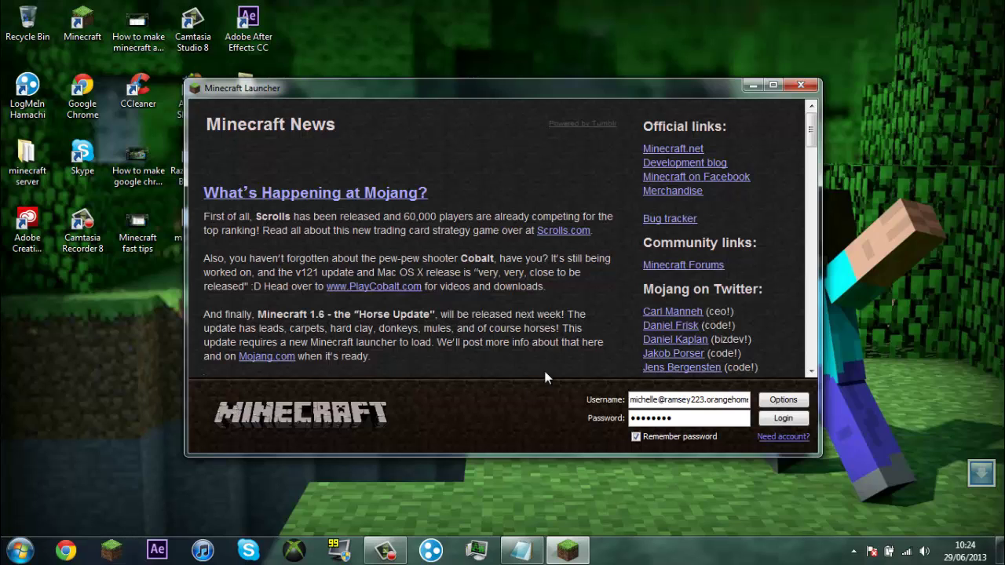
click(783, 420)
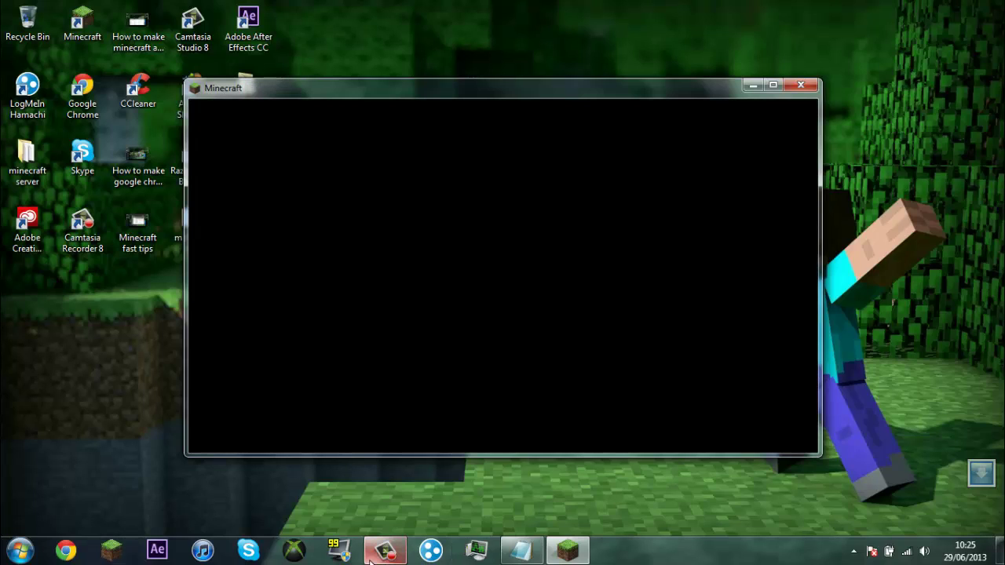
click(371, 560)
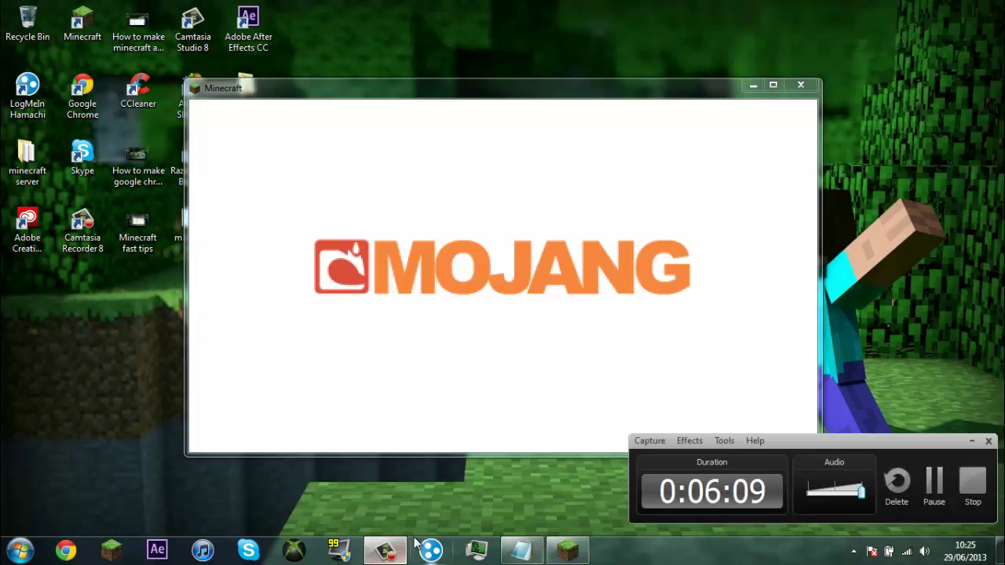
click(968, 441)
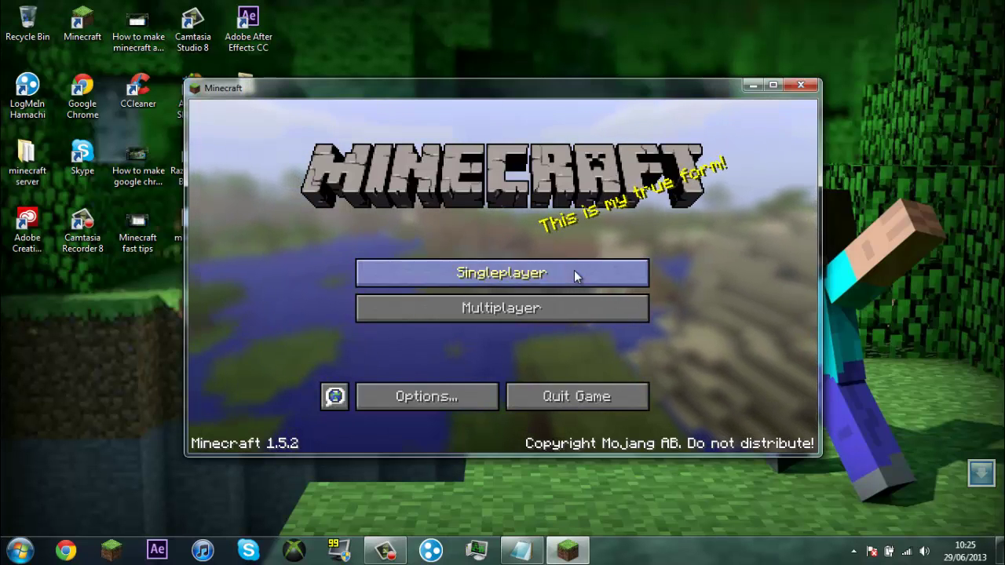
Load the singleplayer world "fps test"
click(458, 278)
click(381, 171)
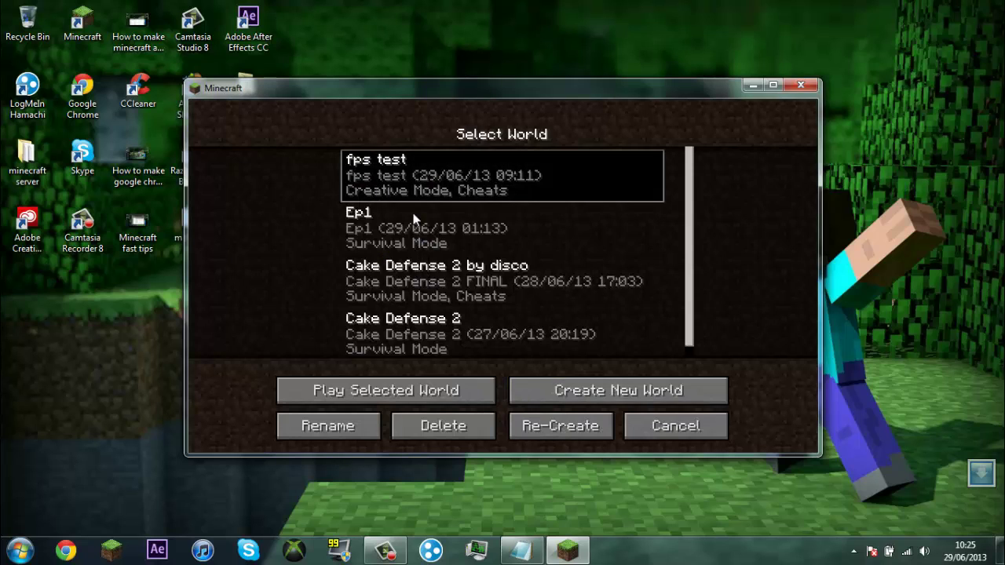
click(413, 390)
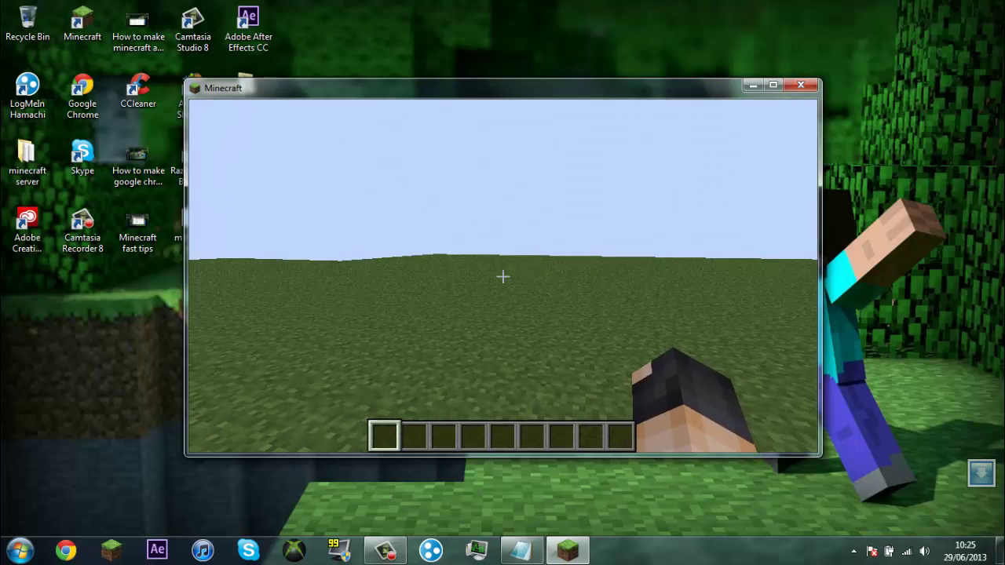
Open Minecraft's video settings from the paused game and look over the Performance and Other settings
key(Escape)
click(487, 319)
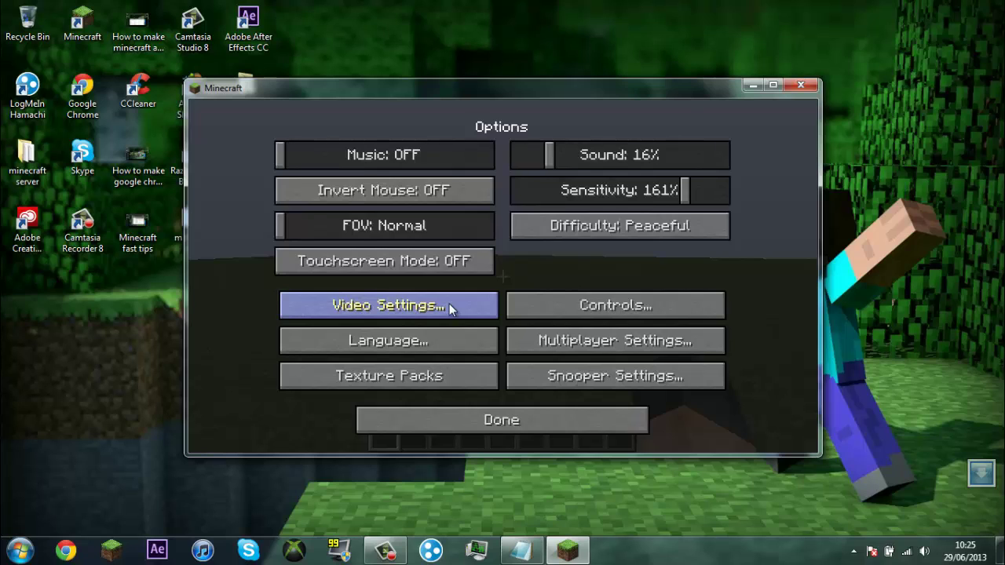
click(449, 306)
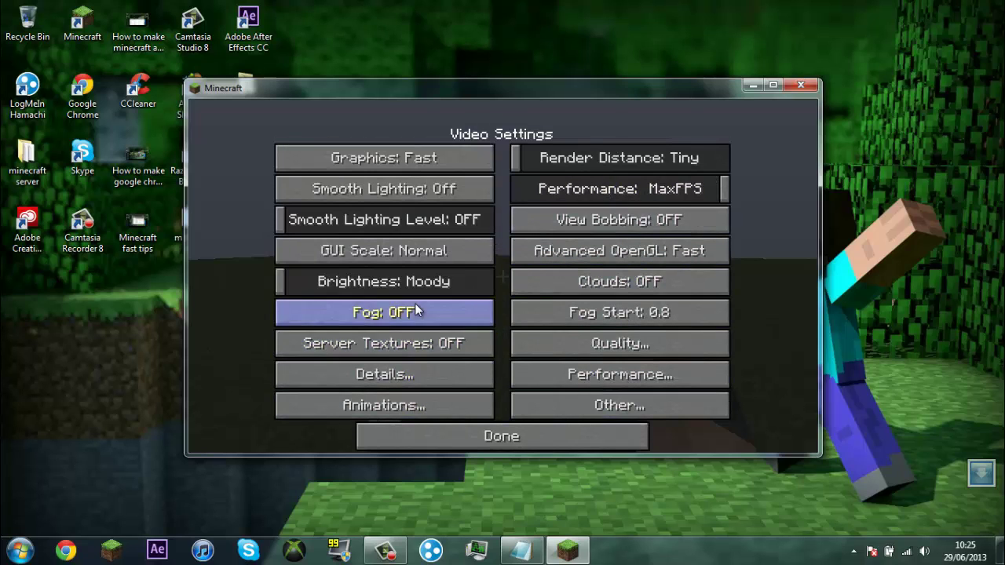
click(612, 382)
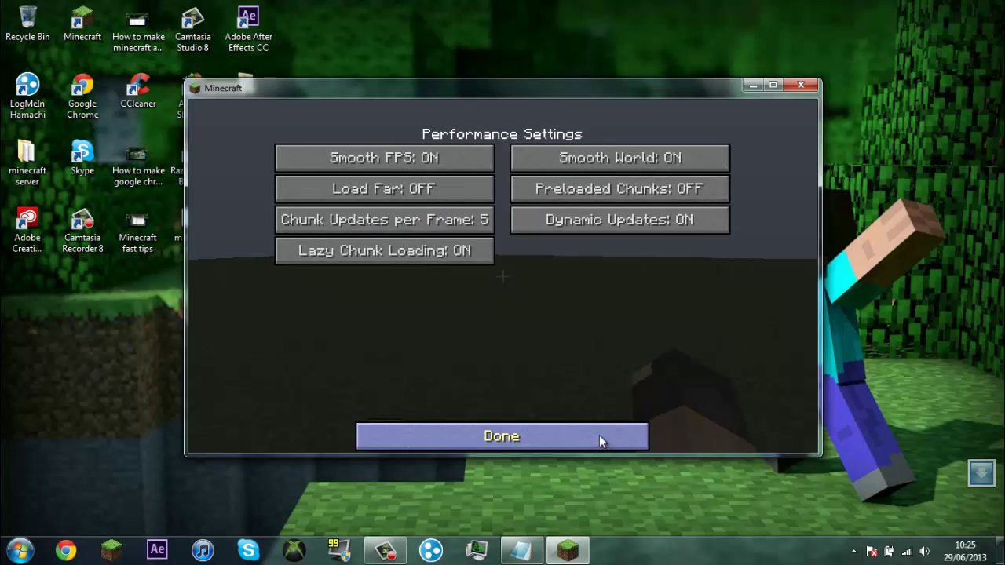
click(599, 435)
click(619, 406)
click(597, 434)
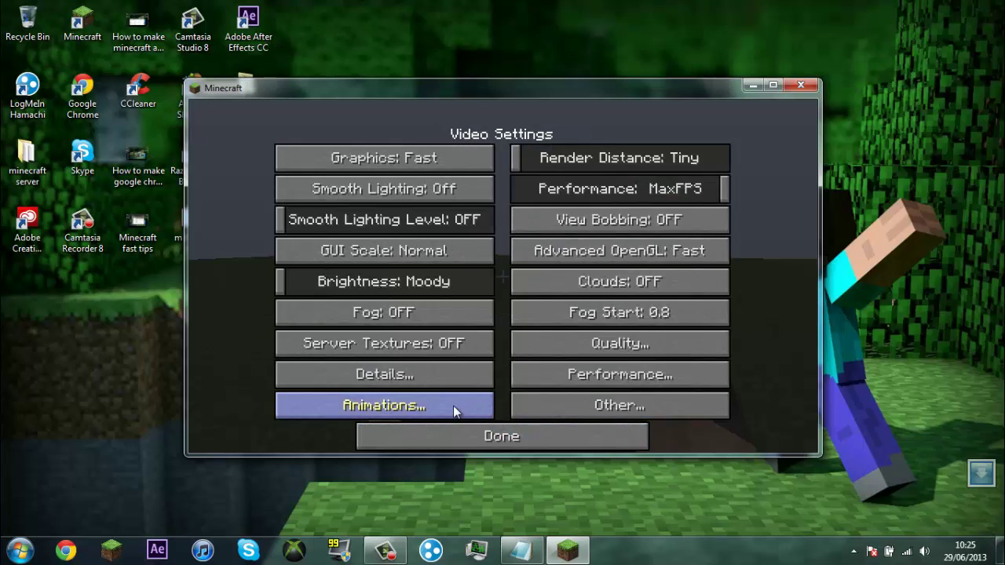
Look over the Animations and Details video settings and return to the game menu
click(454, 407)
click(546, 438)
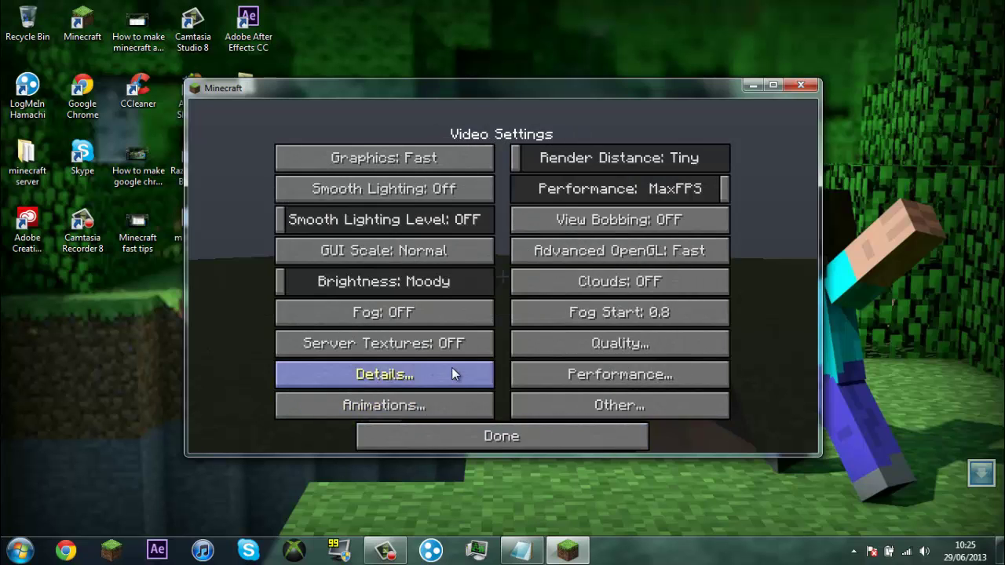
click(451, 365)
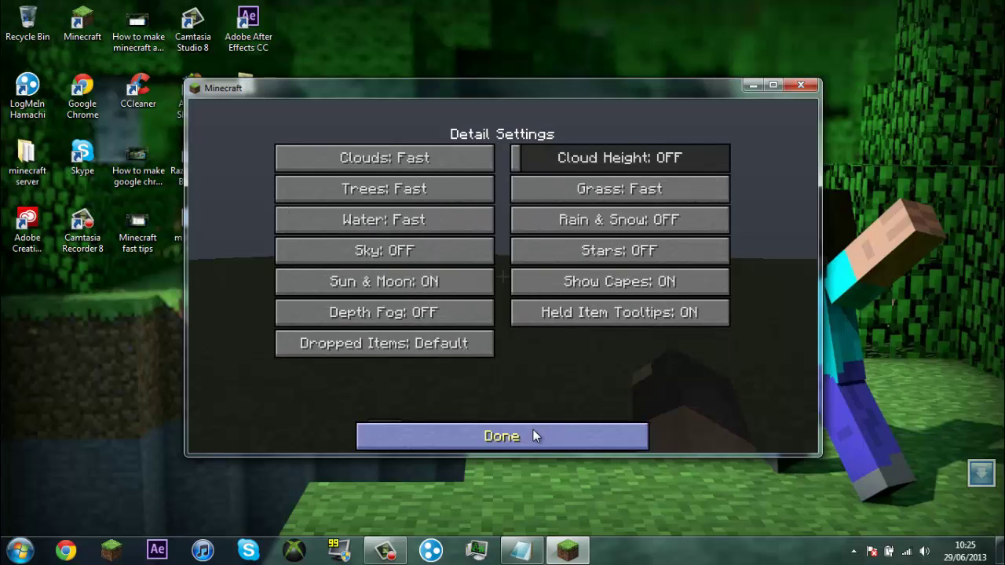
click(533, 436)
click(490, 437)
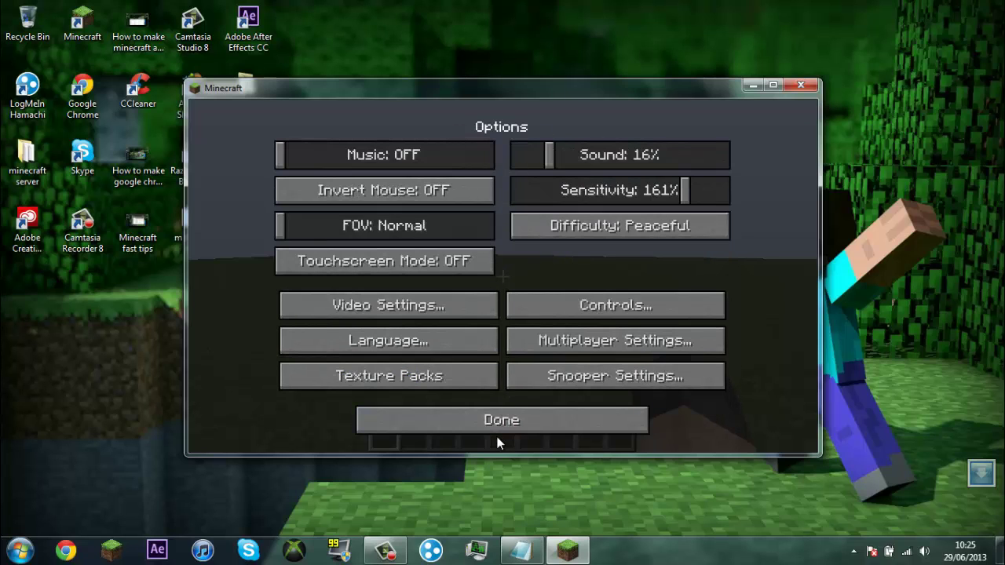
click(498, 428)
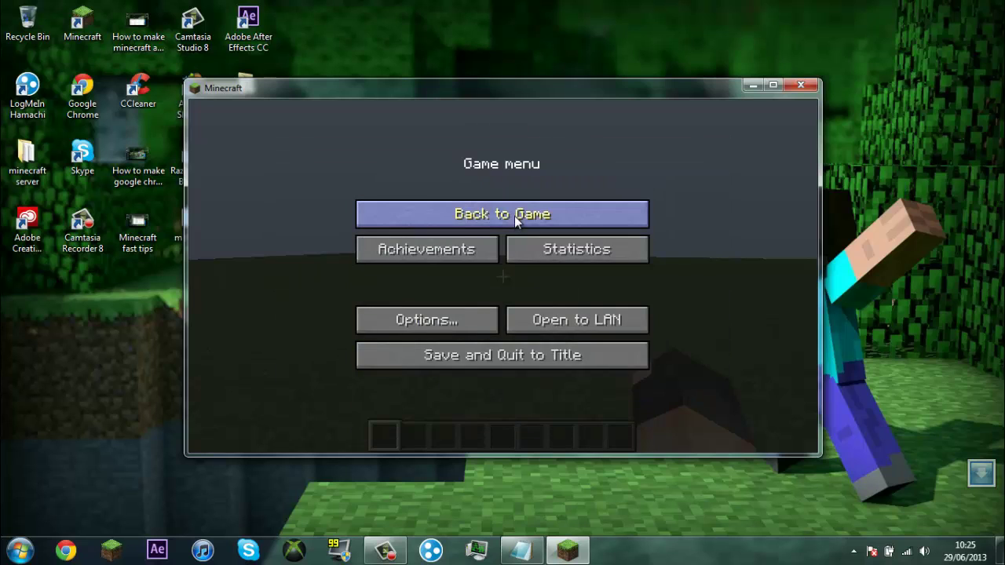
Resume the "fps test" world and briefly show the debug information overlay
click(514, 216)
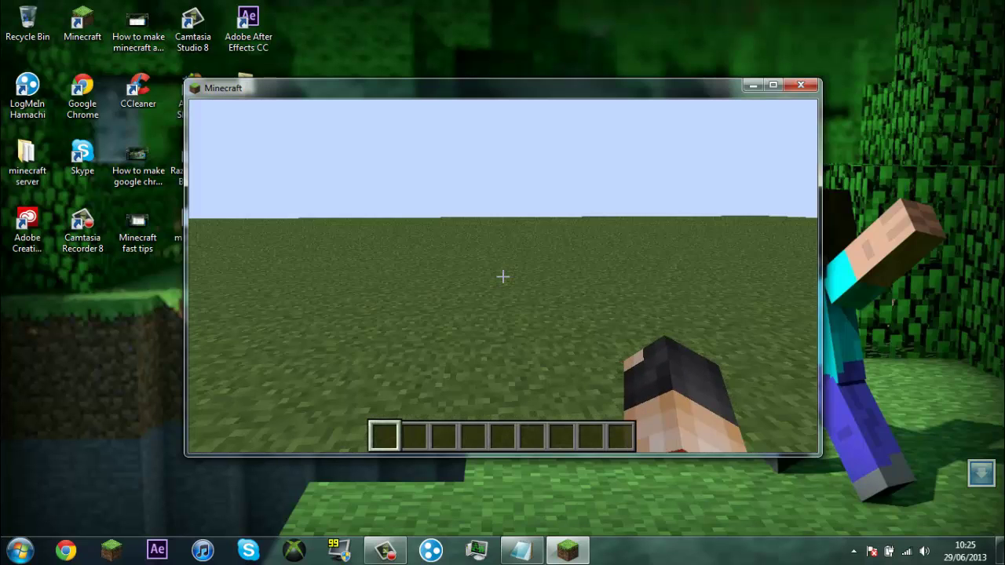
key(F3)
key(F3)
Save and quit the world to the title screen, and close Minecraft
key(Escape)
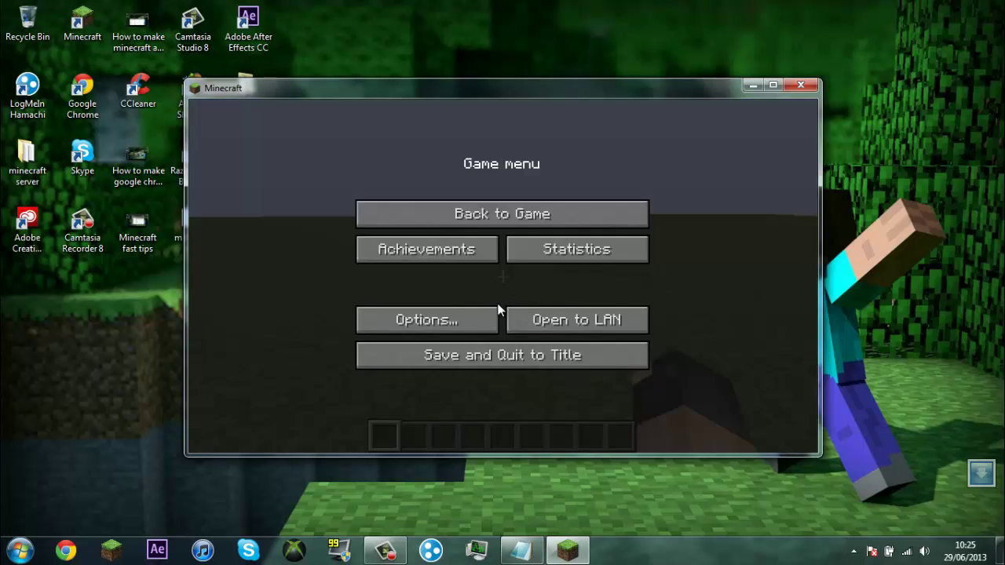
click(529, 354)
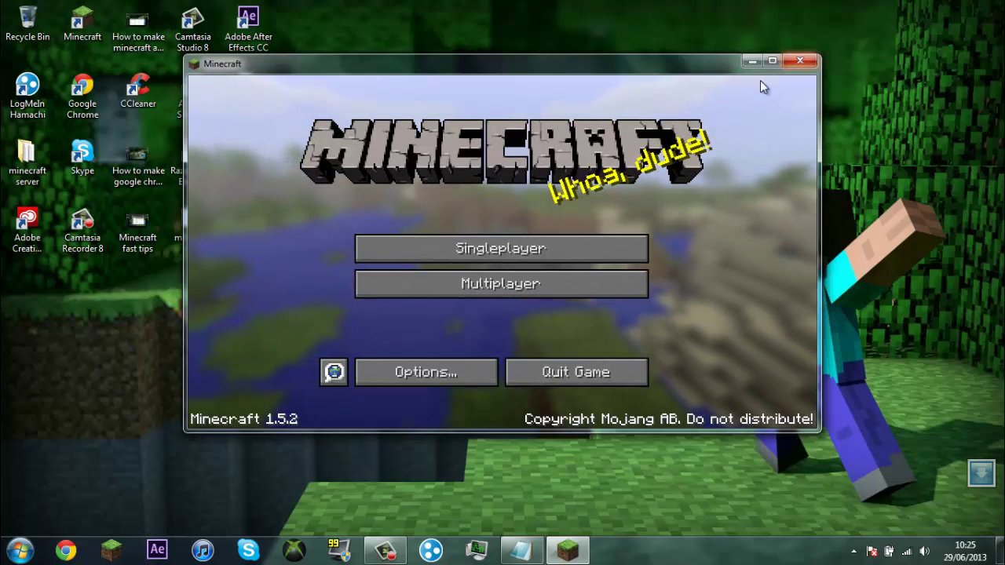
click(799, 60)
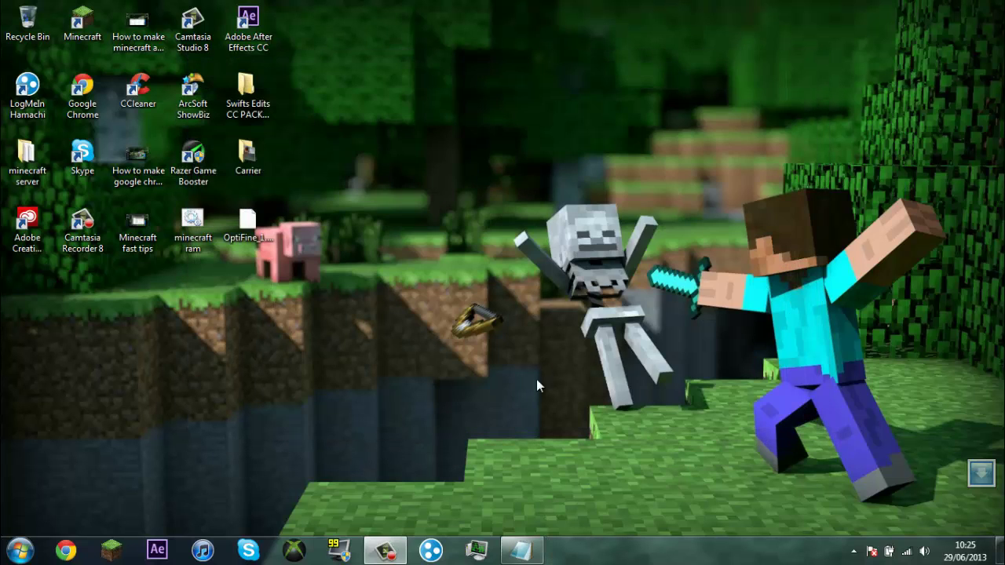